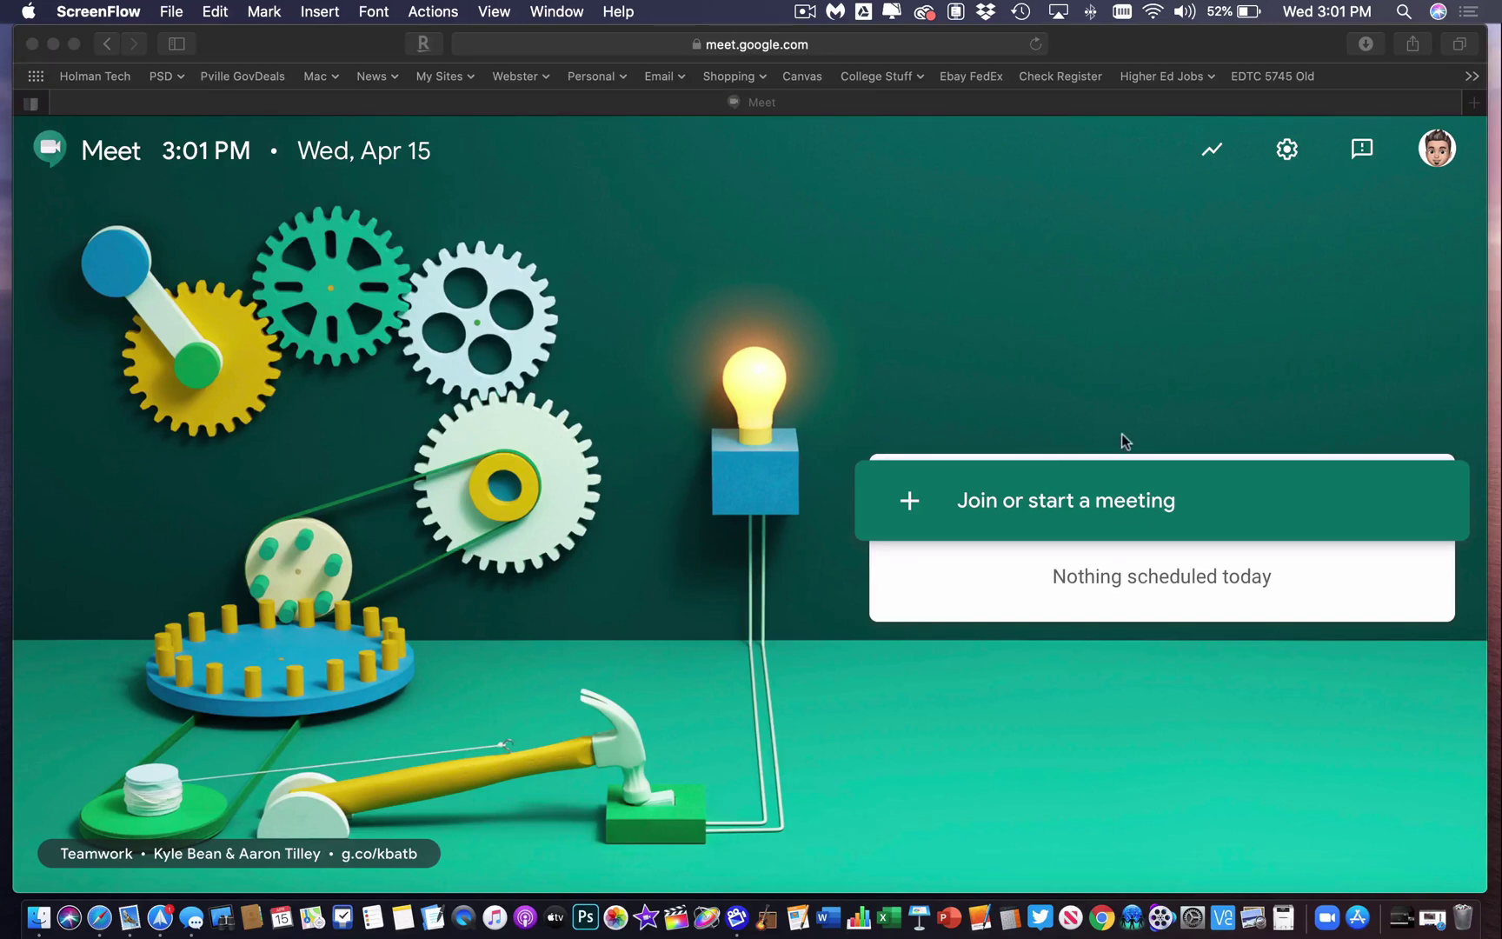
Start a new Meet under a typed nickname, grant Safari camera and microphone access, and join.
{"action": "left_click", "coordinate": [1039, 499]}
{"action": "left_click", "coordinate": [1039, 500]}
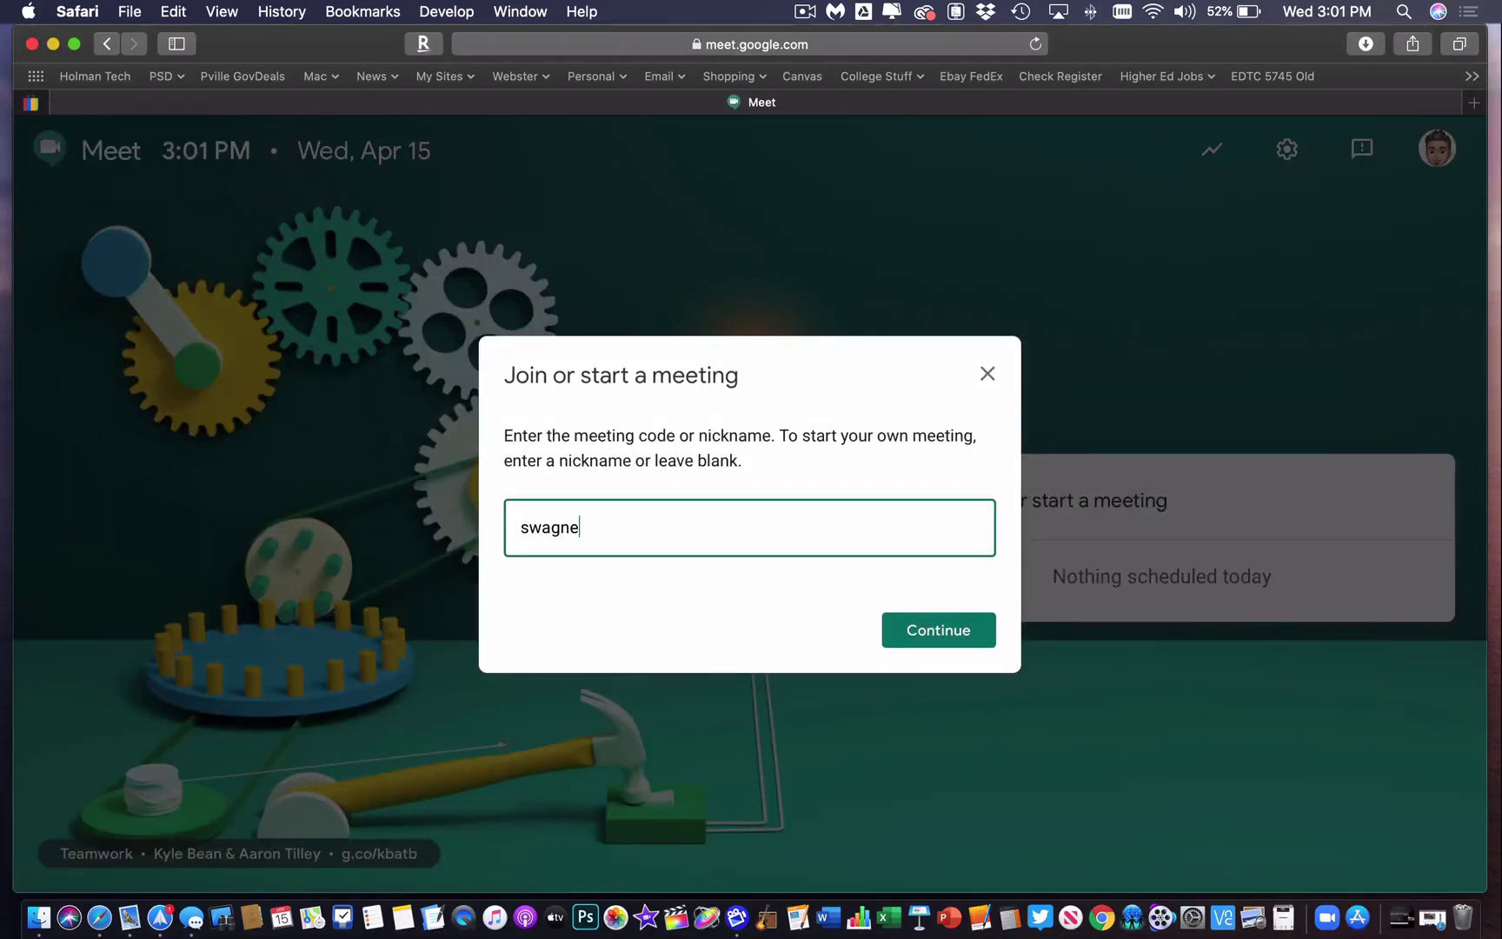
{"action": "key", "text": "Return"}
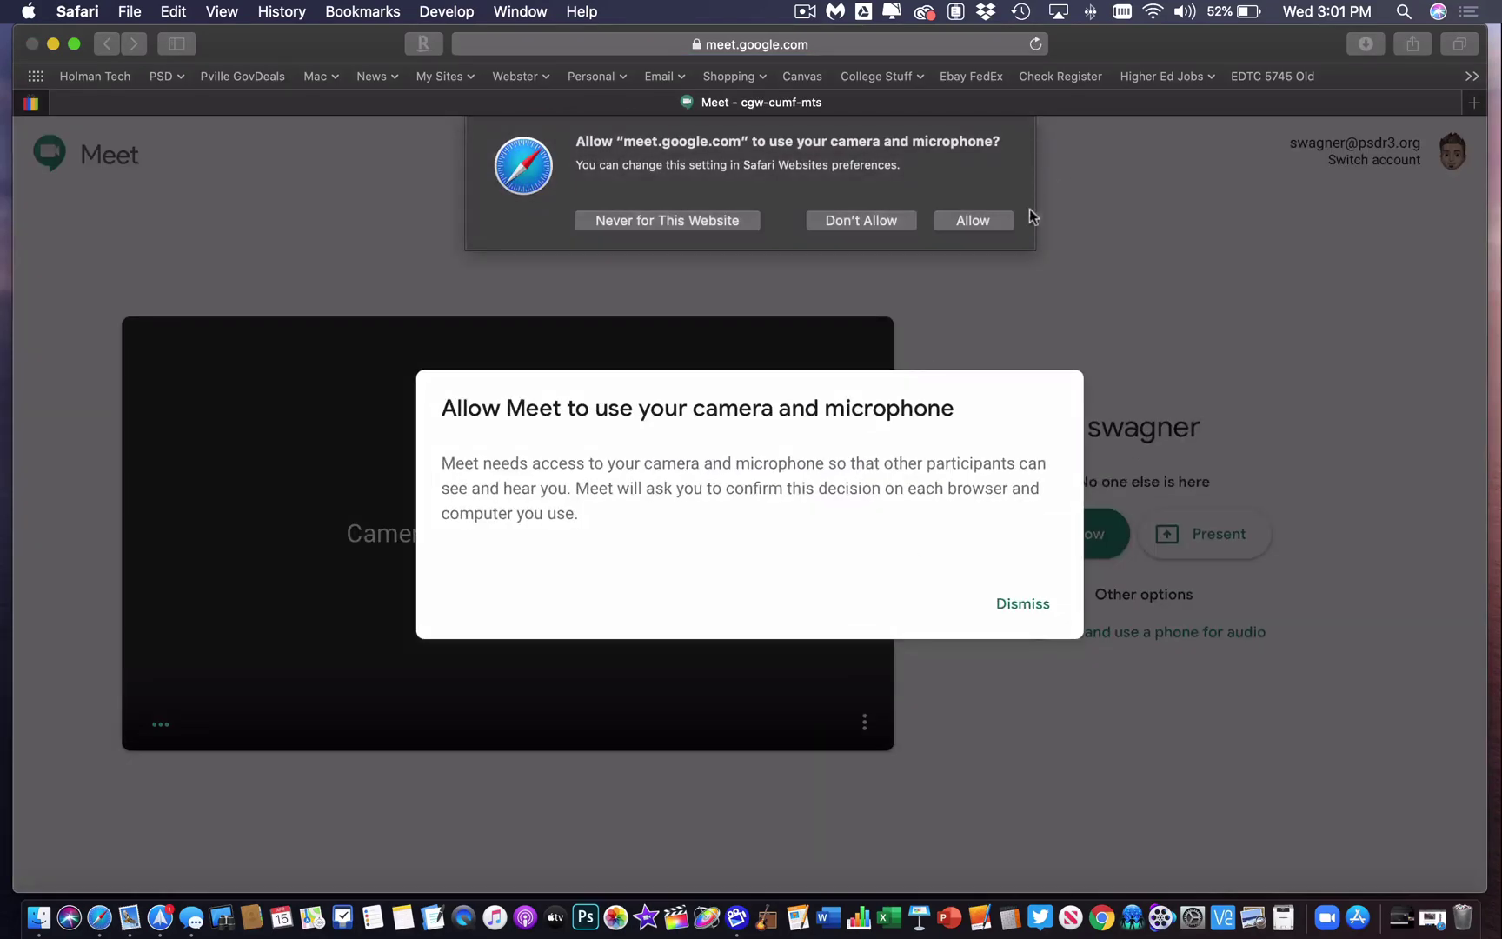
{"action": "left_click", "coordinate": [998, 220]}
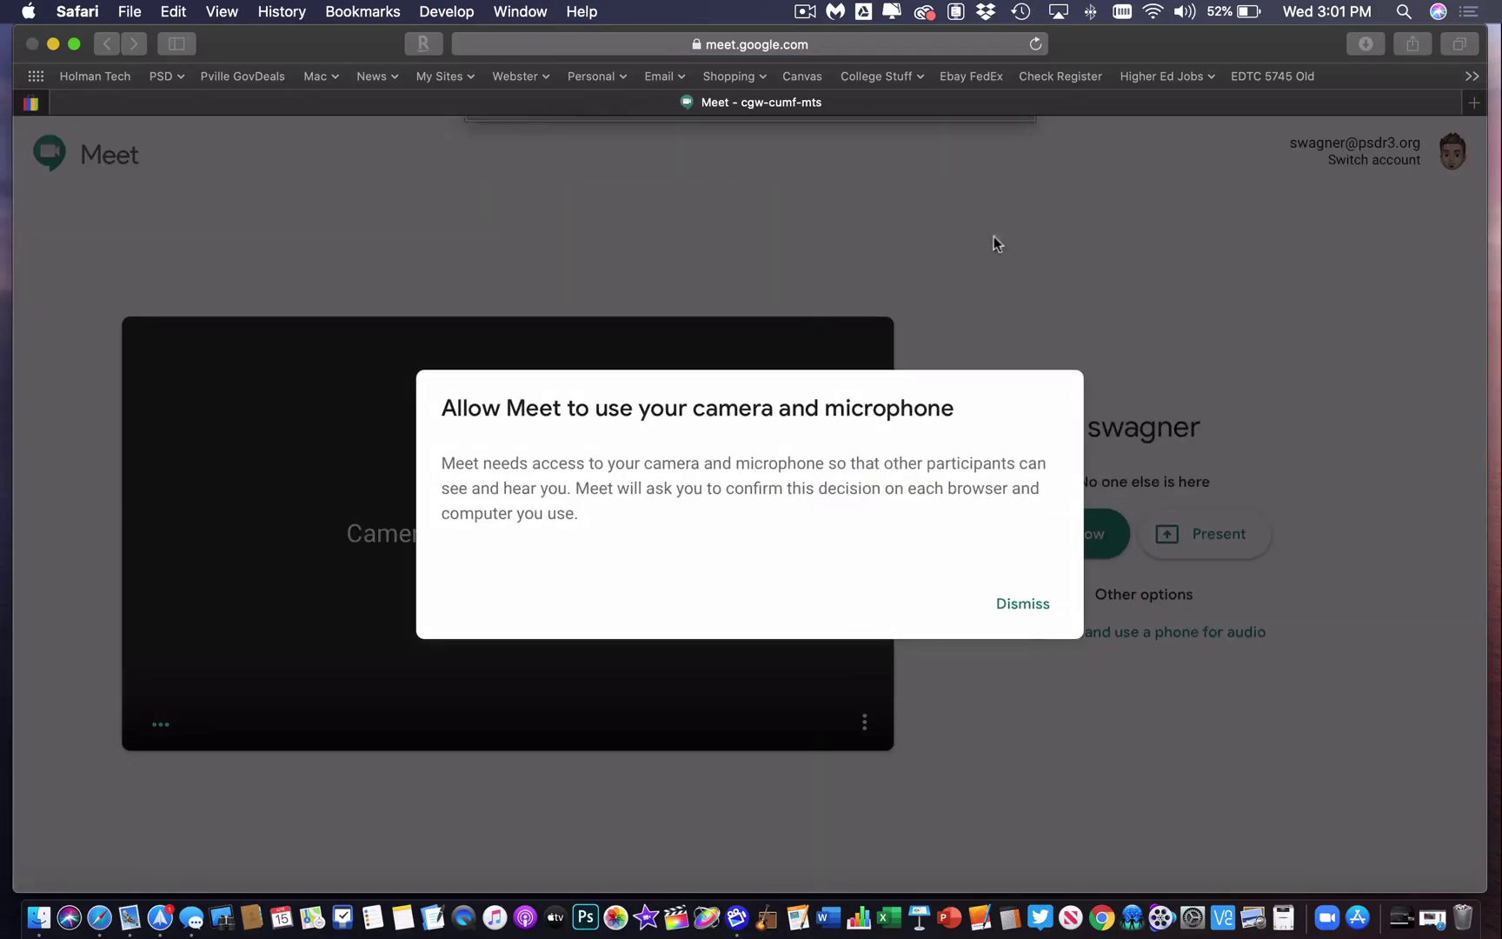
{"action": "left_click", "coordinate": [1022, 605]}
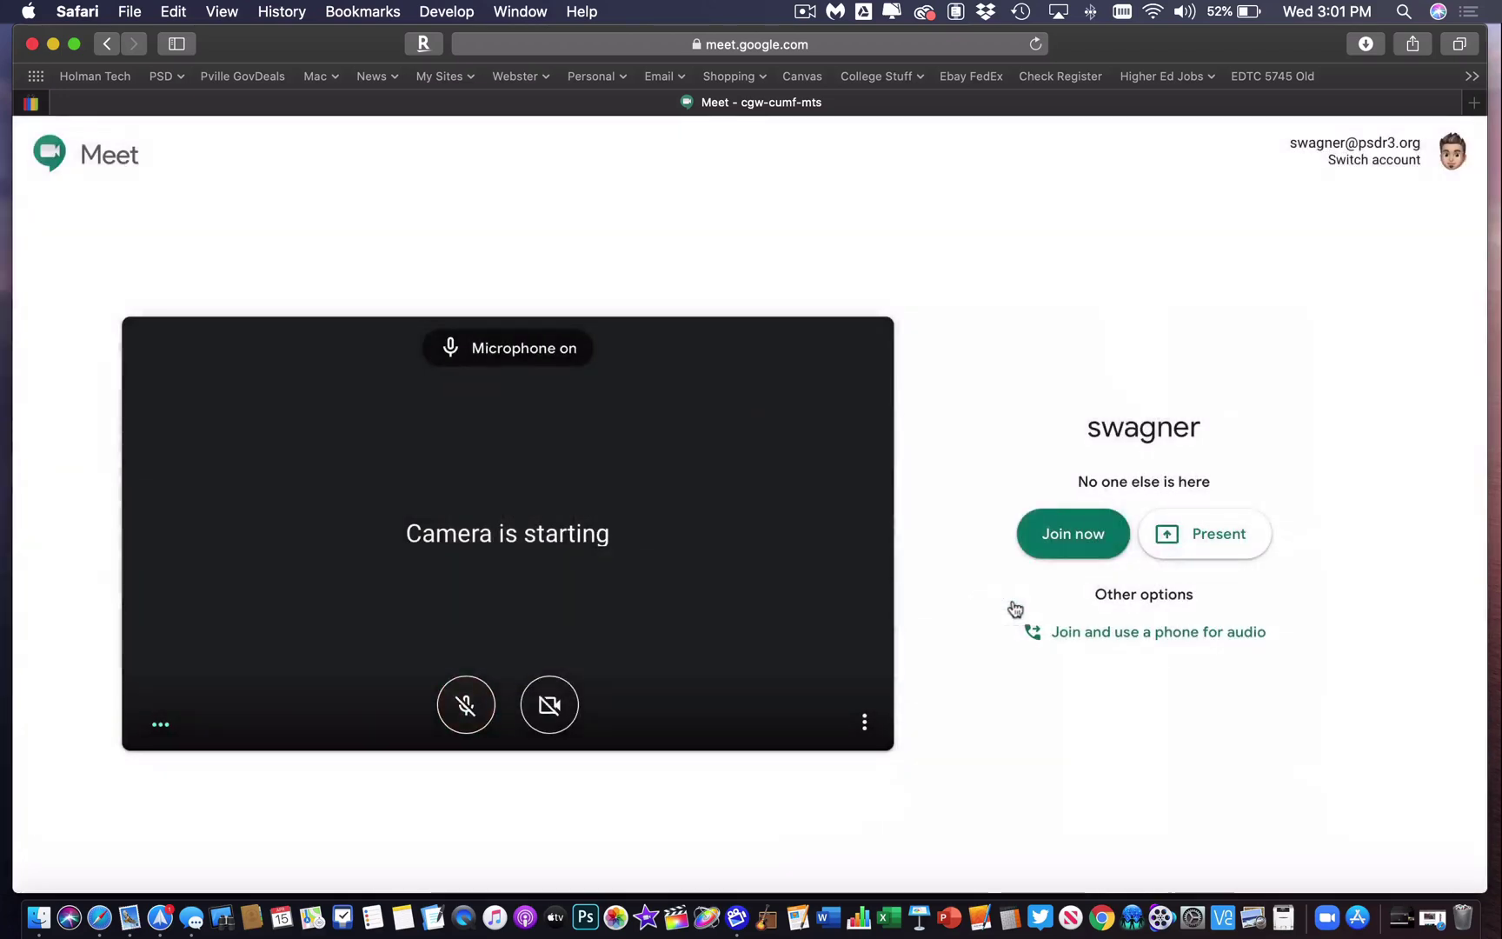
{"action": "left_click", "coordinate": [1067, 546]}
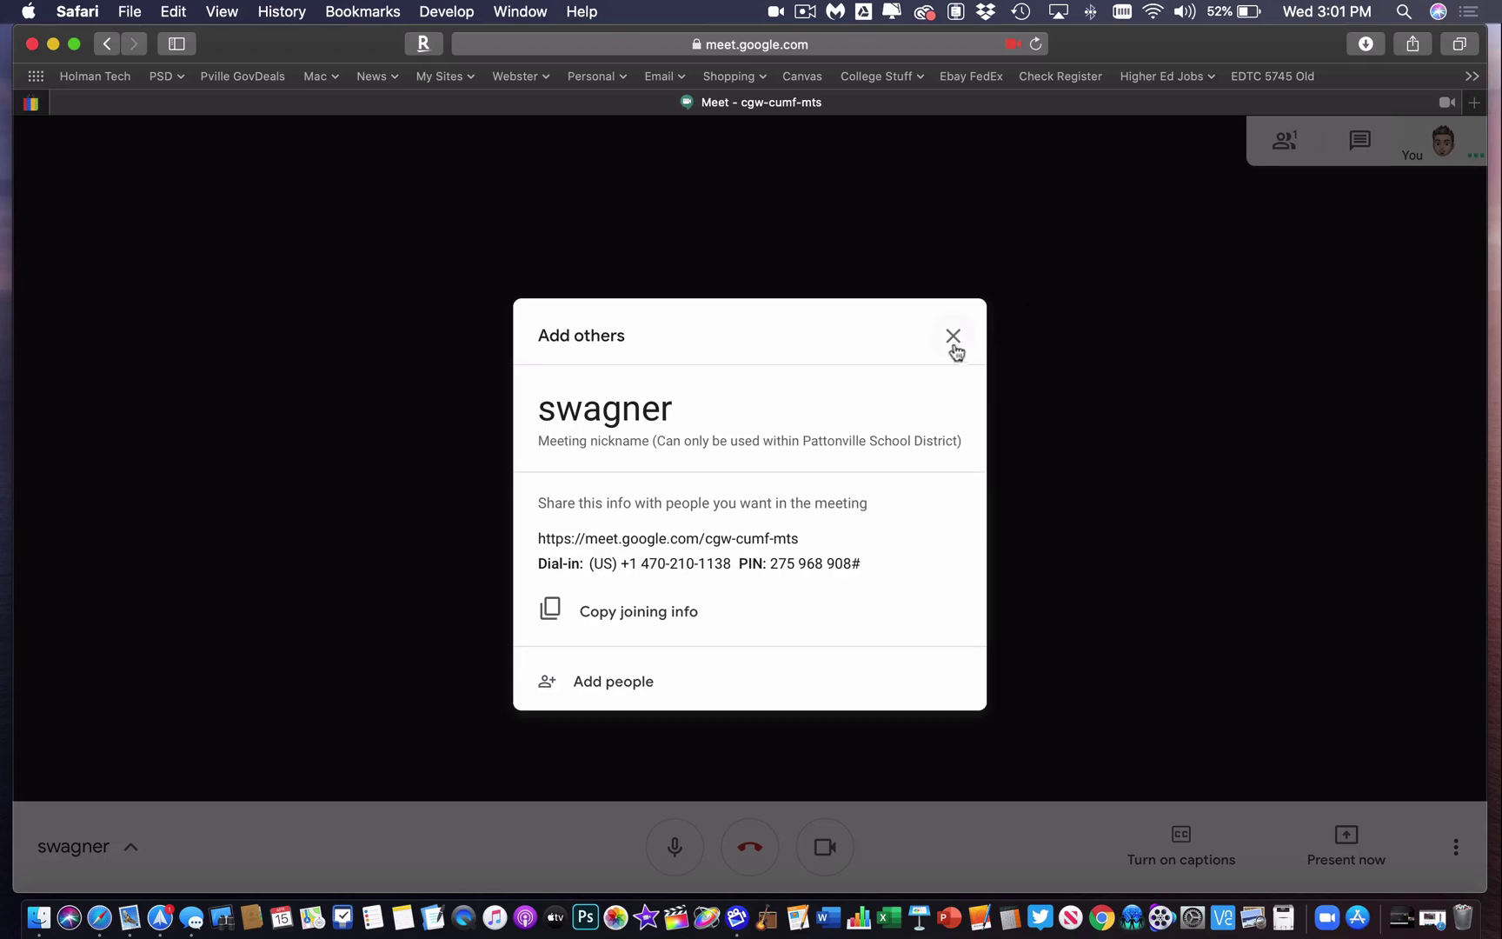
Close the Add others prompt and bring up the Present now menu with its entire-screen option.
{"action": "left_click", "coordinate": [955, 348]}
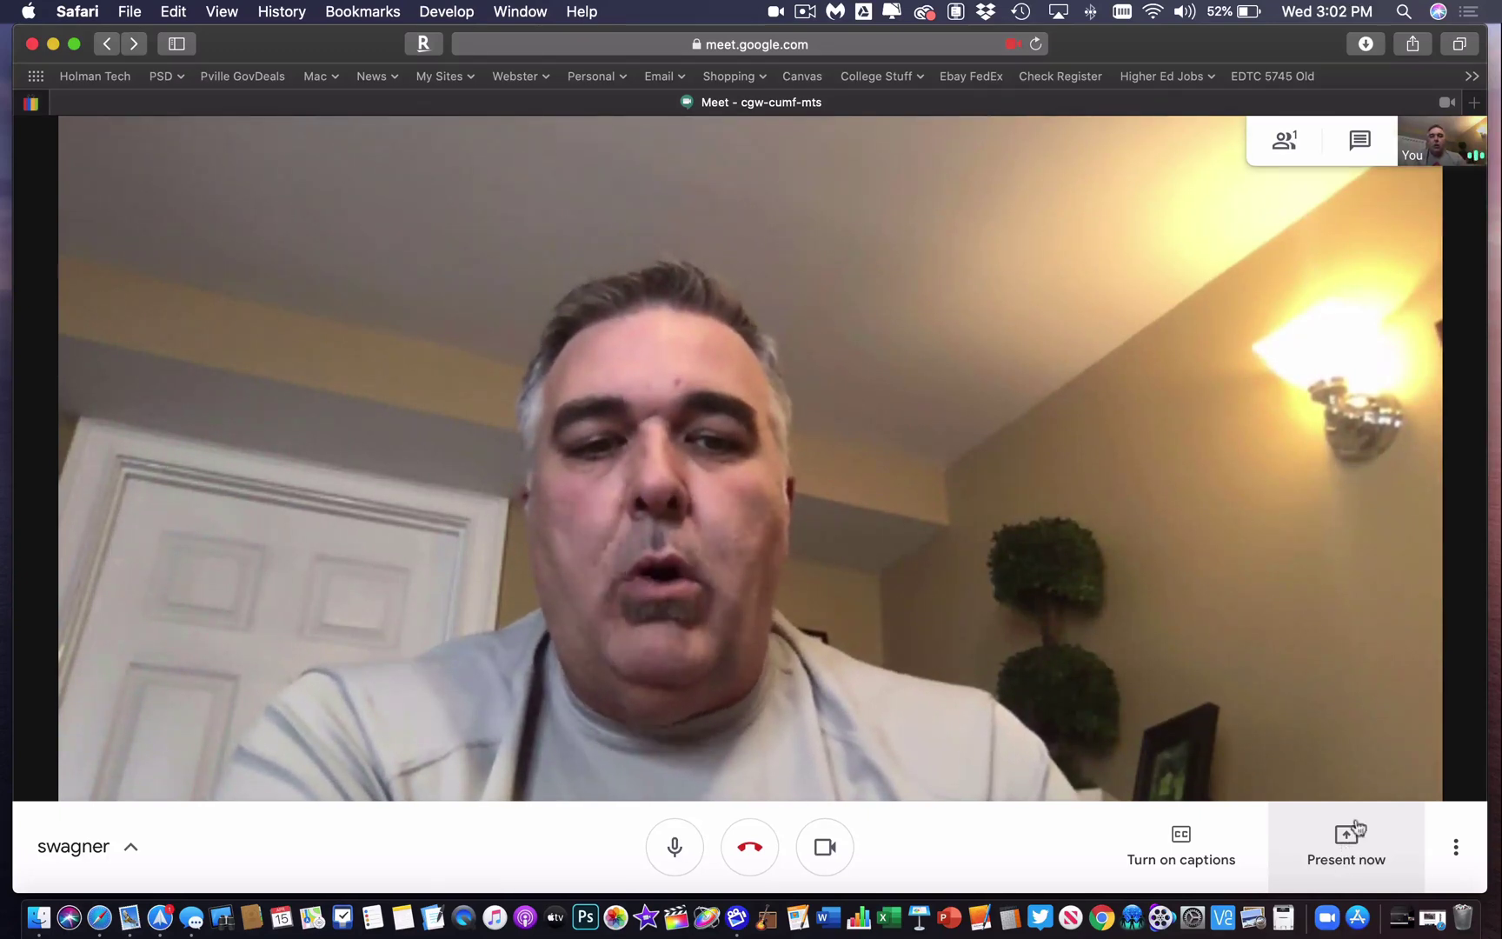
{"action": "left_click", "coordinate": [1344, 859]}
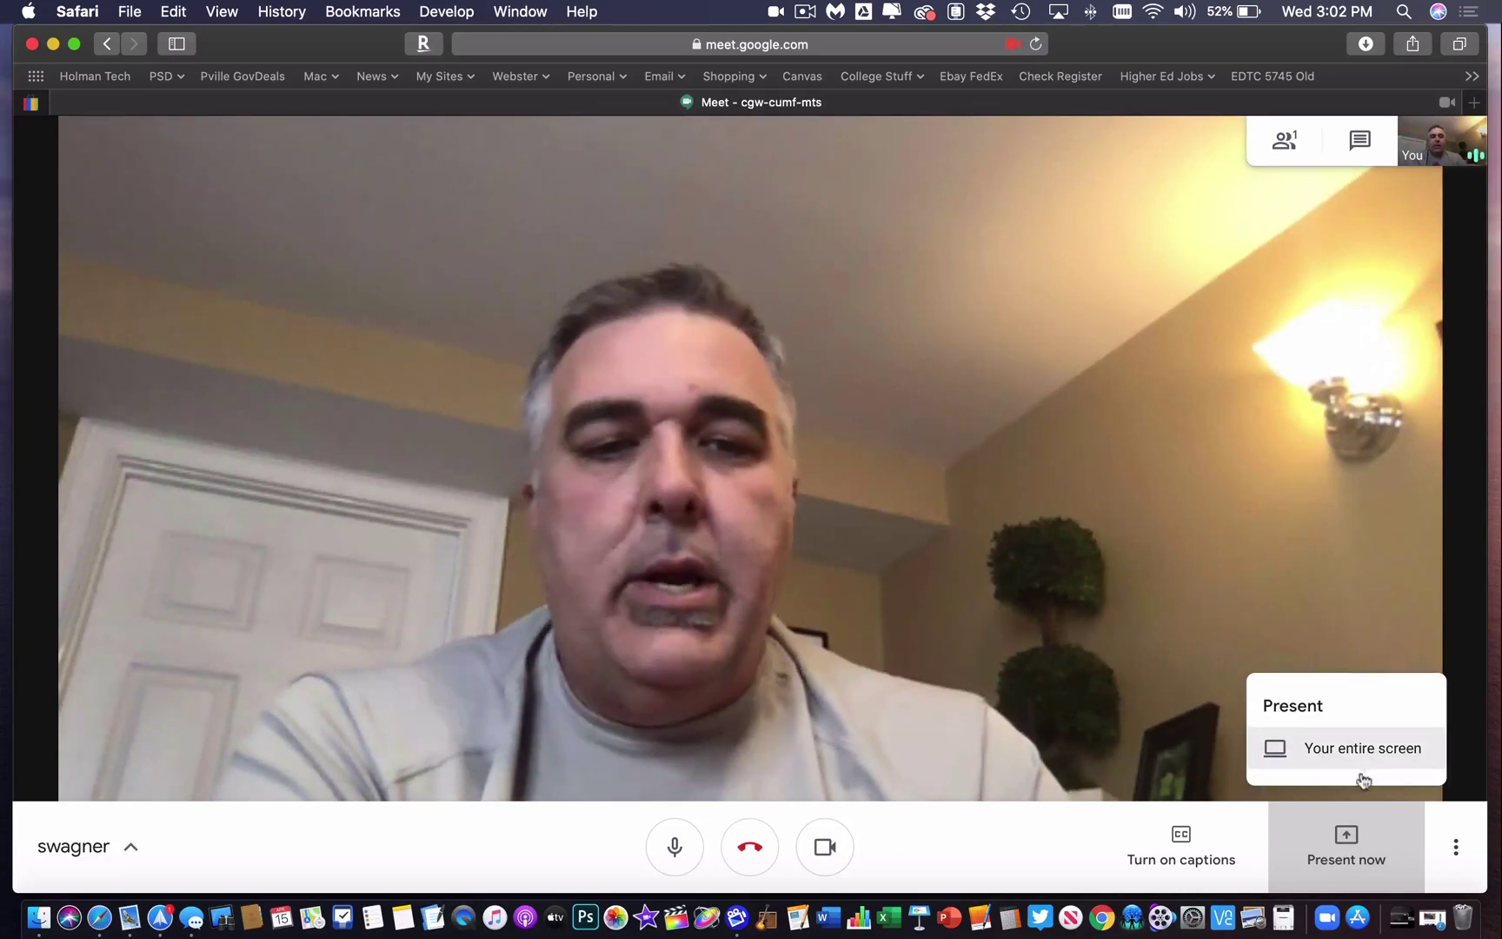
{"action": "left_click", "coordinate": [1354, 873]}
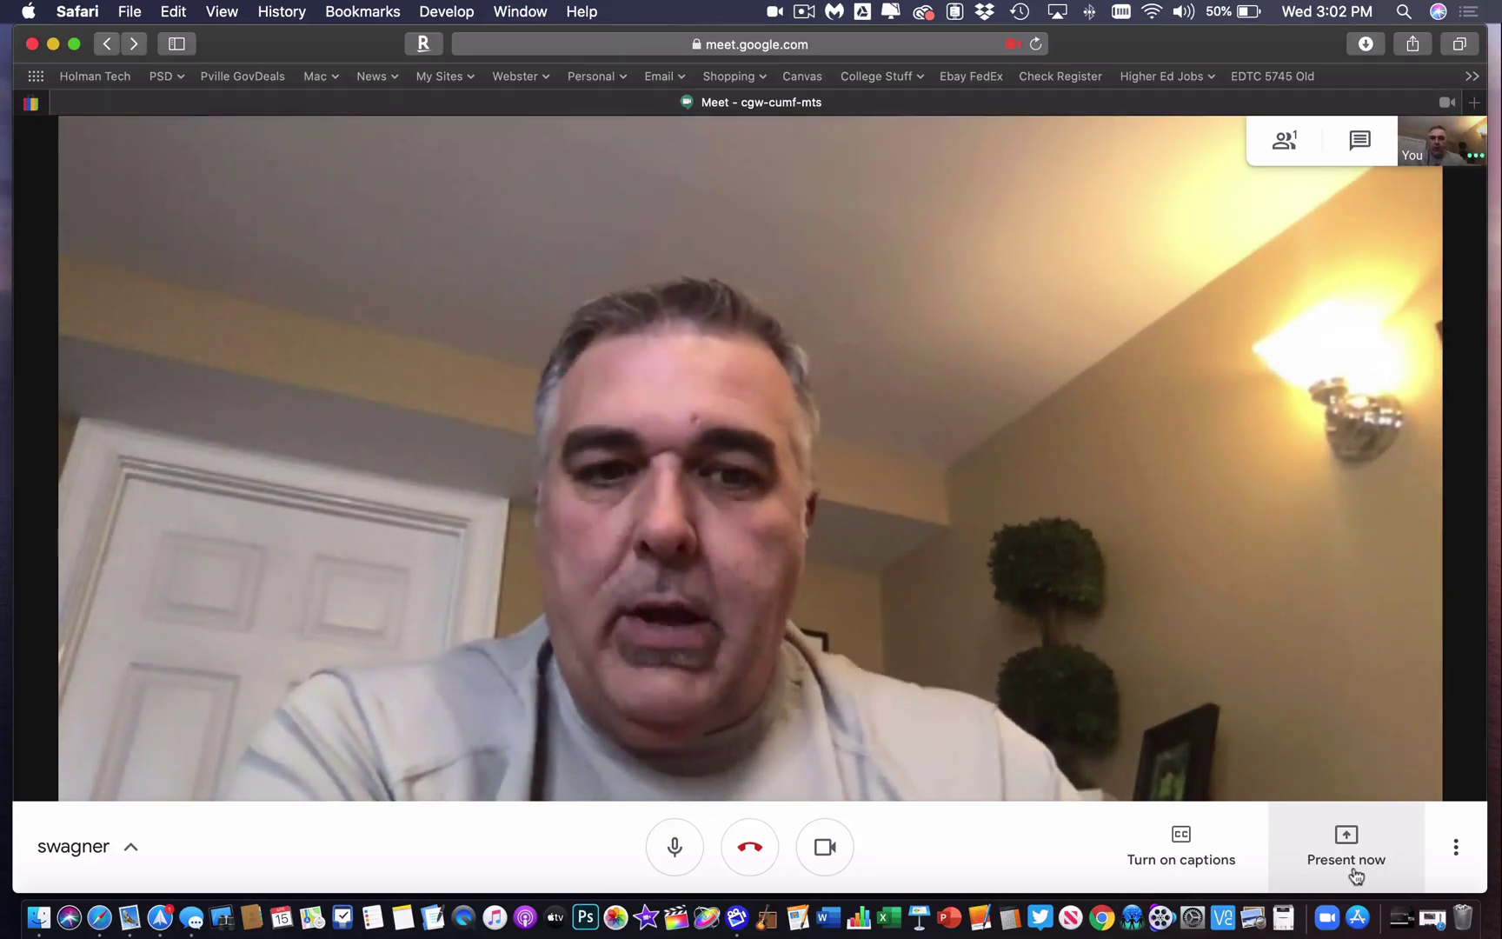
{"action": "left_click", "coordinate": [1354, 875]}
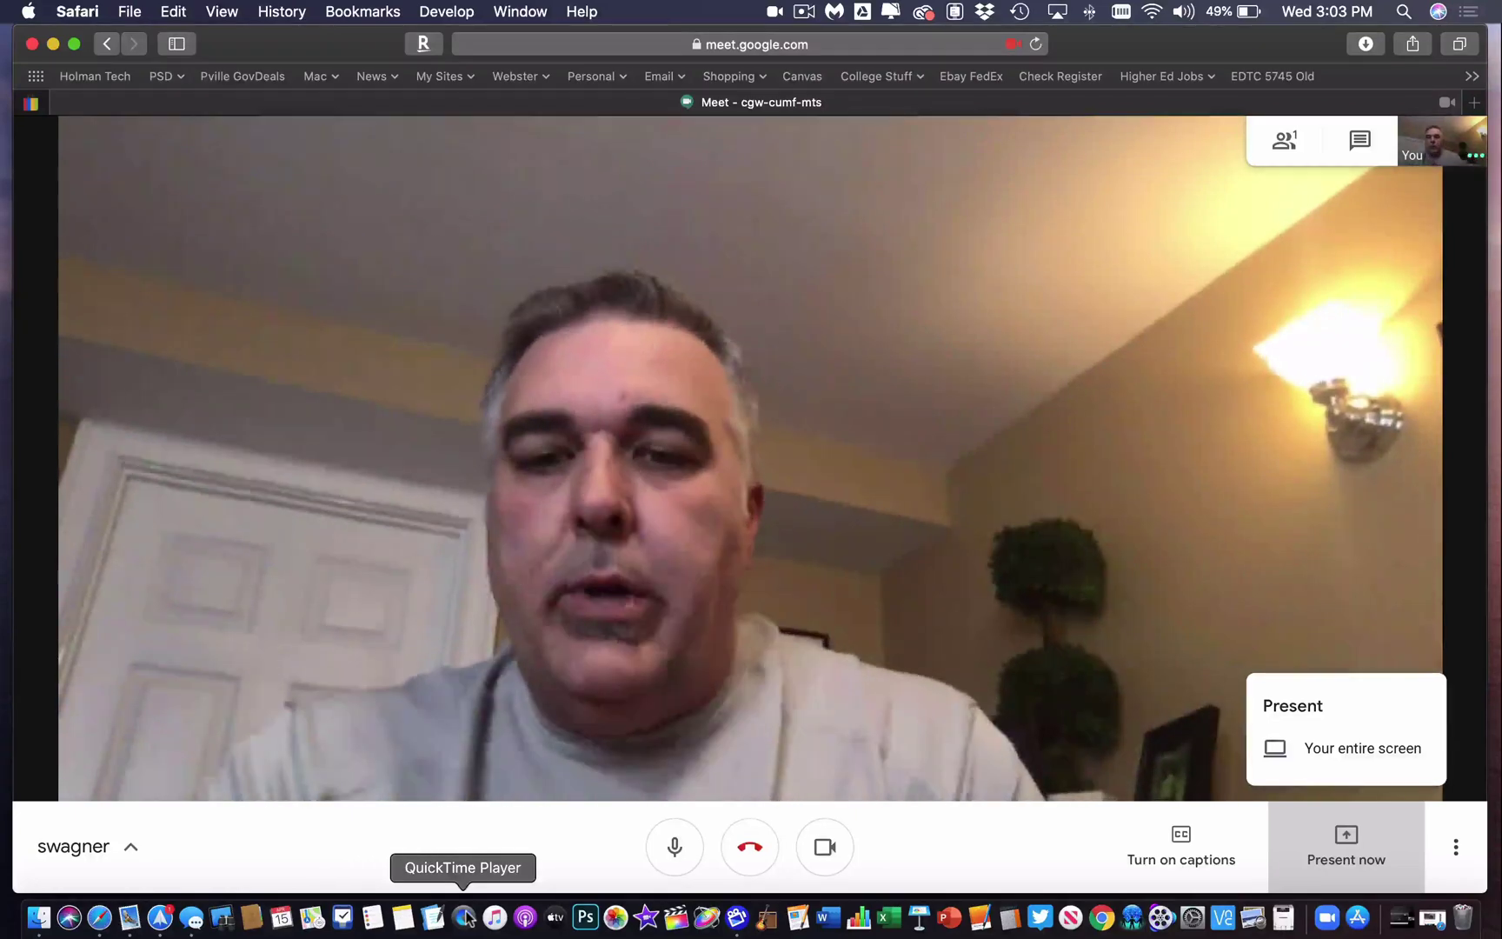
Switch to QuickTime Player and create a File > New Movie Recording.
{"action": "left_click", "coordinate": [467, 918]}
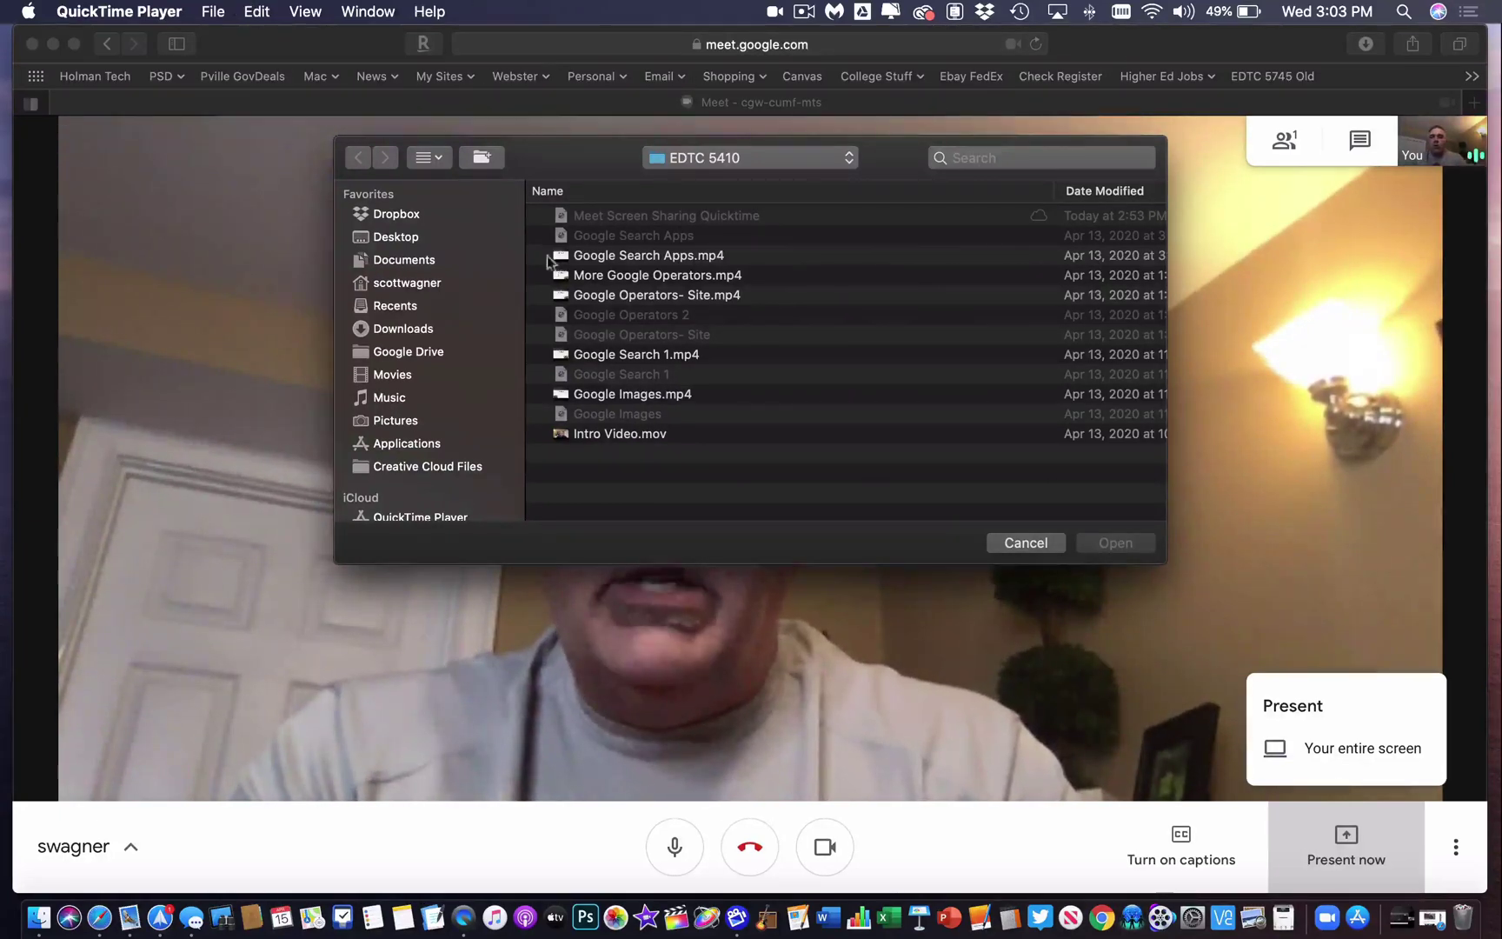
{"action": "left_click", "coordinate": [209, 7]}
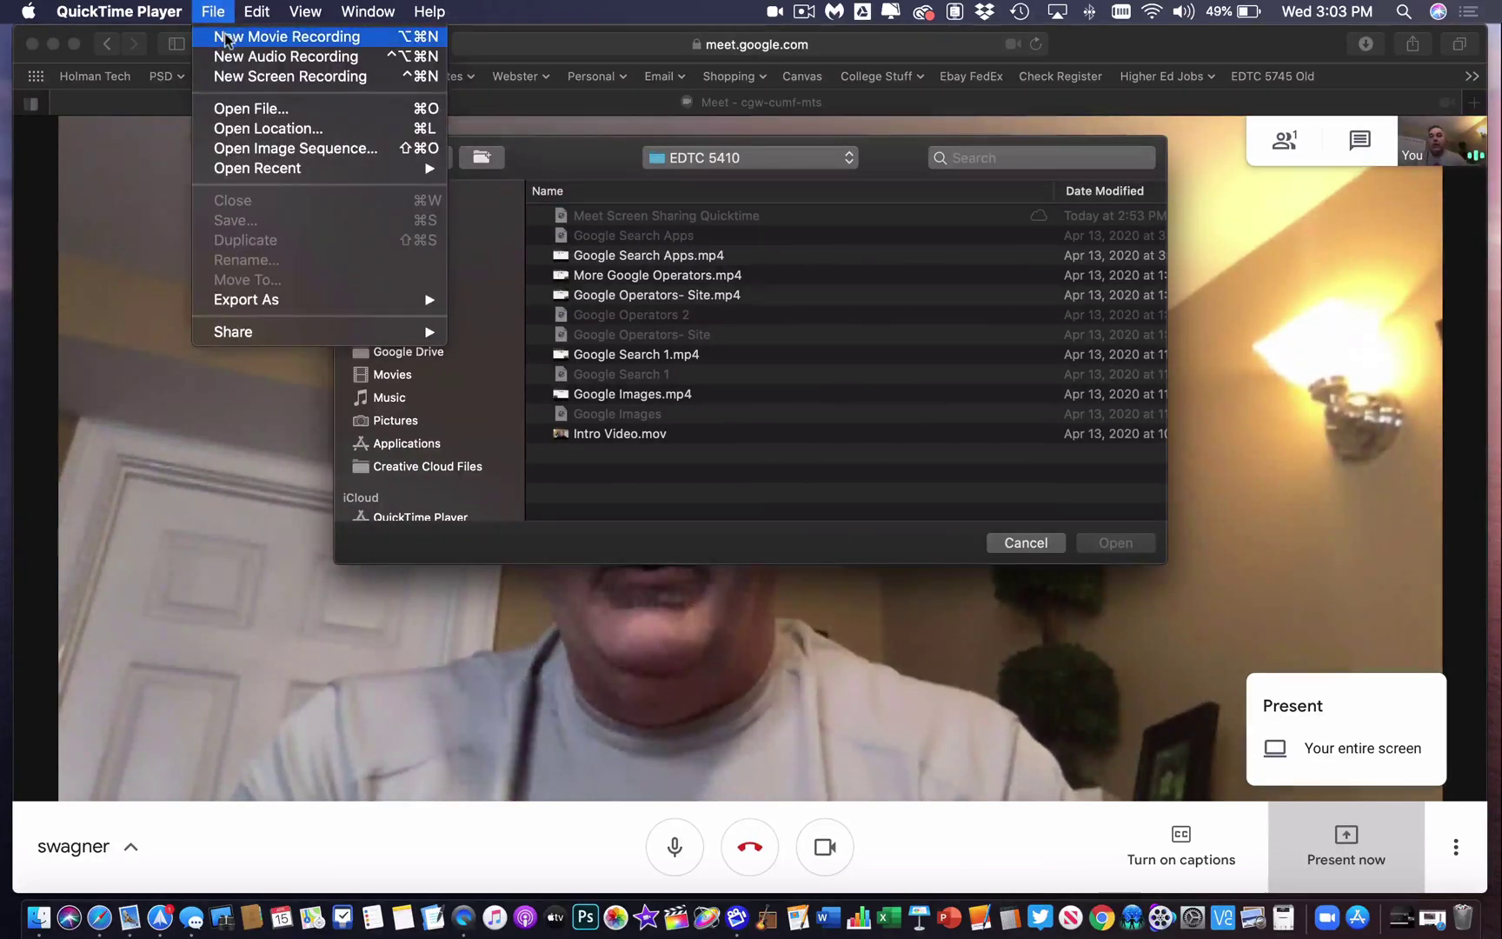
{"action": "left_click", "coordinate": [291, 37]}
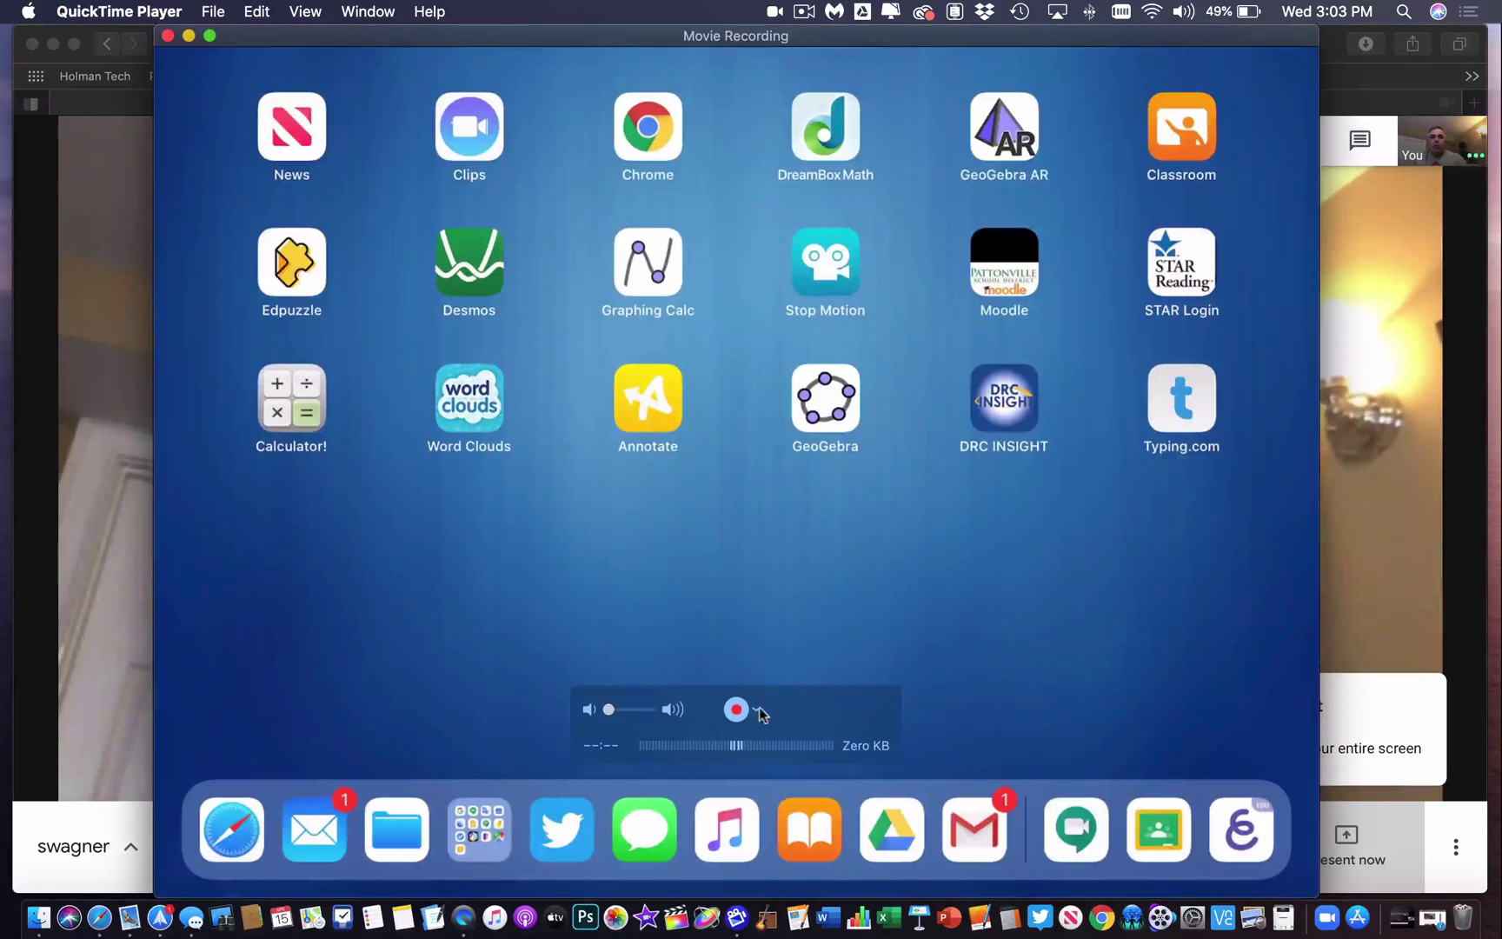
Change the movie recording's camera from FaceTime HD Camera to the teacher's iPad.
{"action": "left_click", "coordinate": [758, 709]}
{"action": "left_click", "coordinate": [802, 752]}
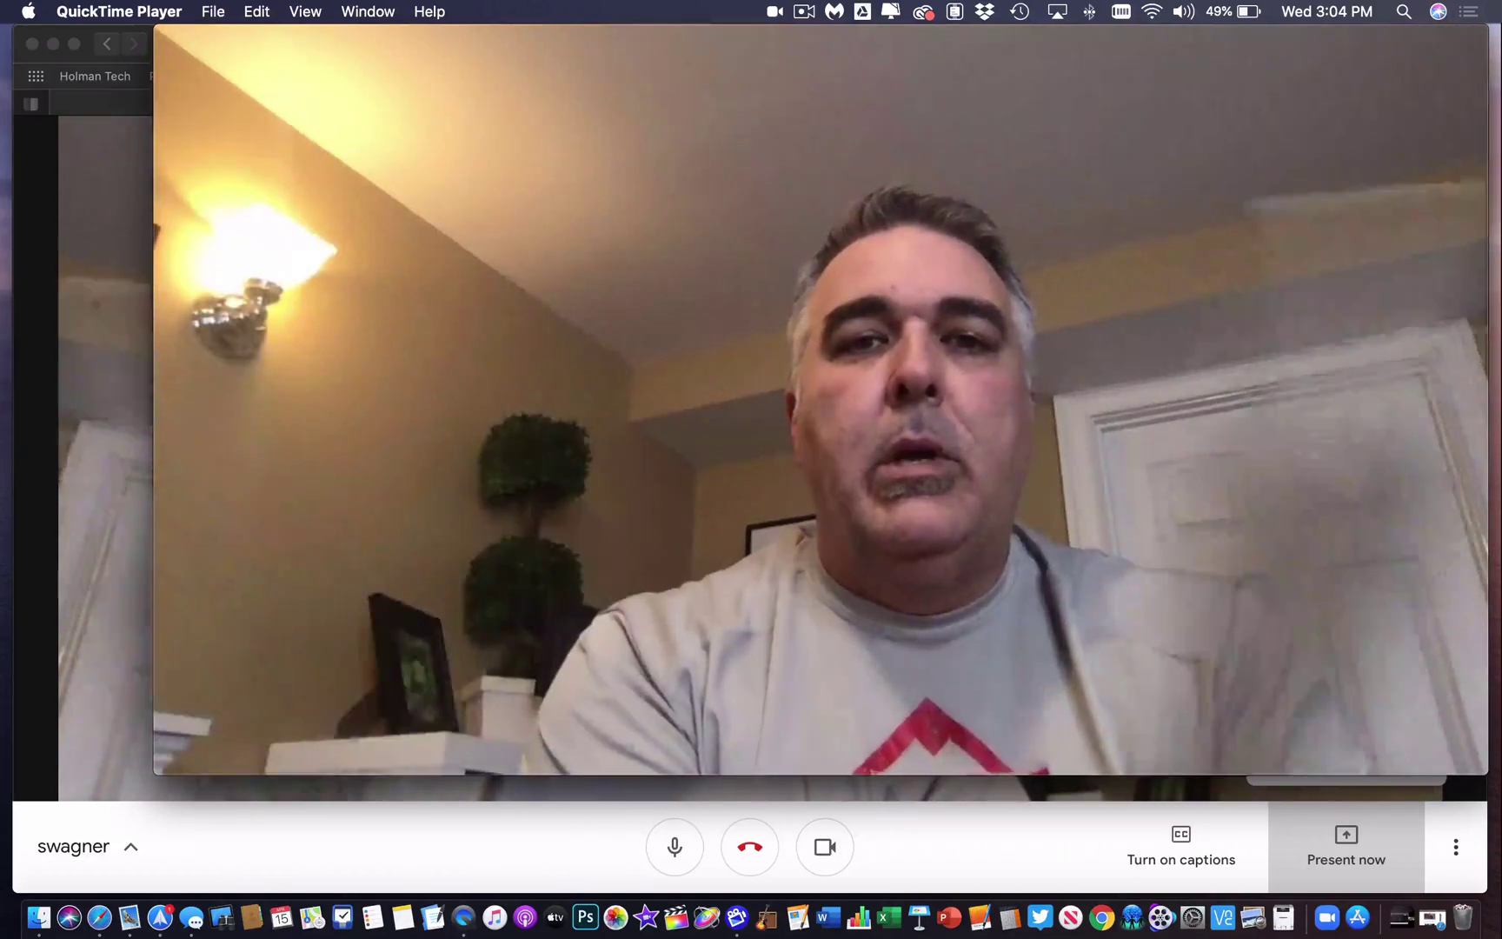
{"action": "mouse_move", "coordinate": [771, 102]}
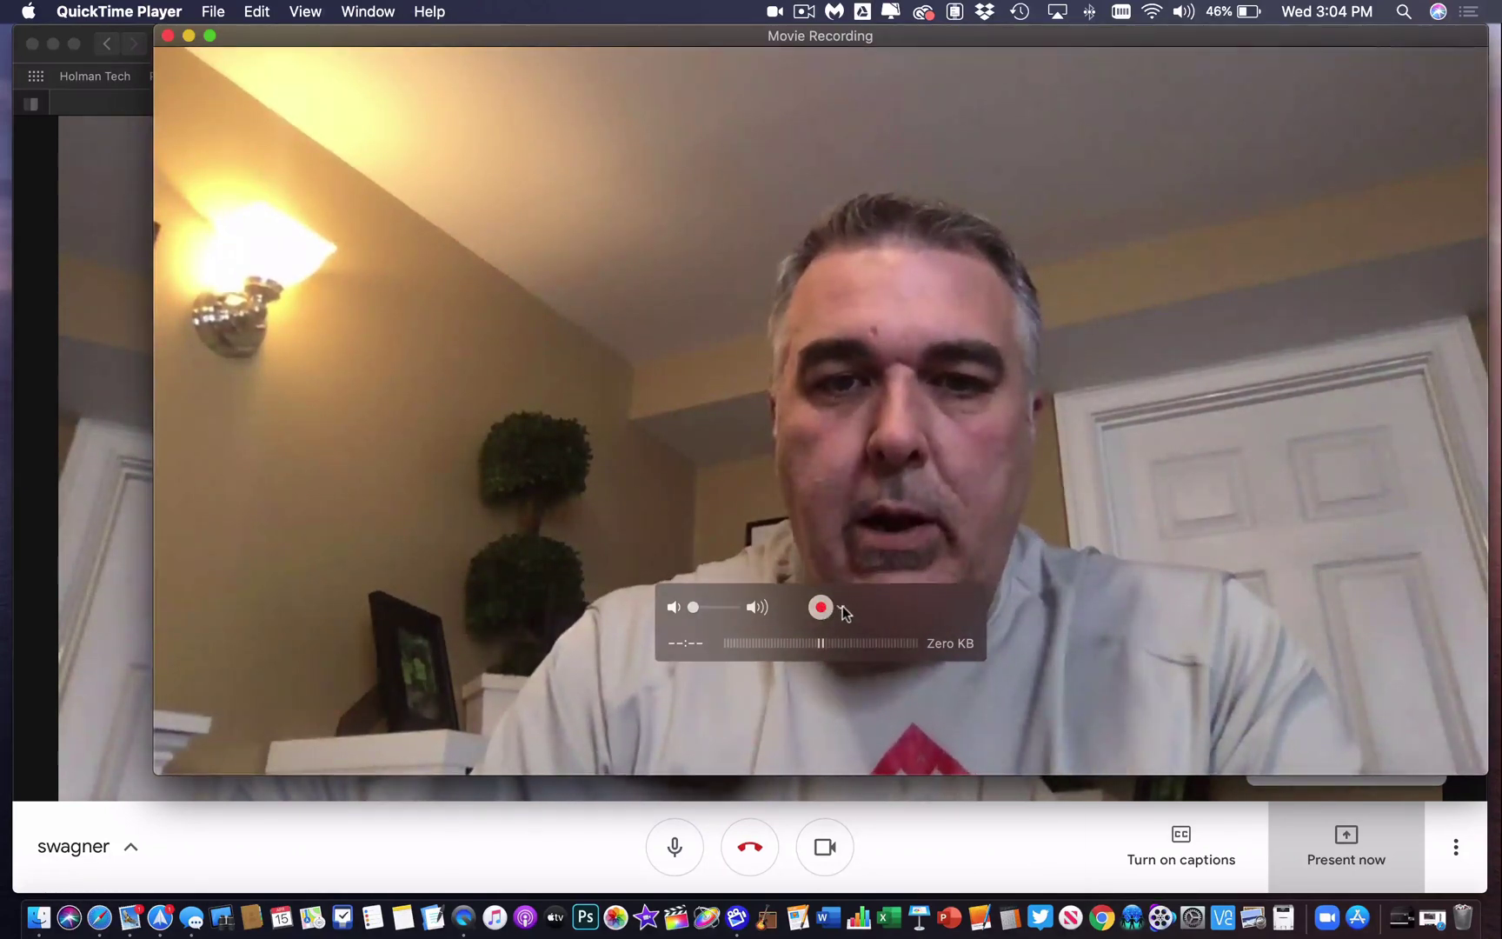
{"action": "left_click", "coordinate": [843, 612]}
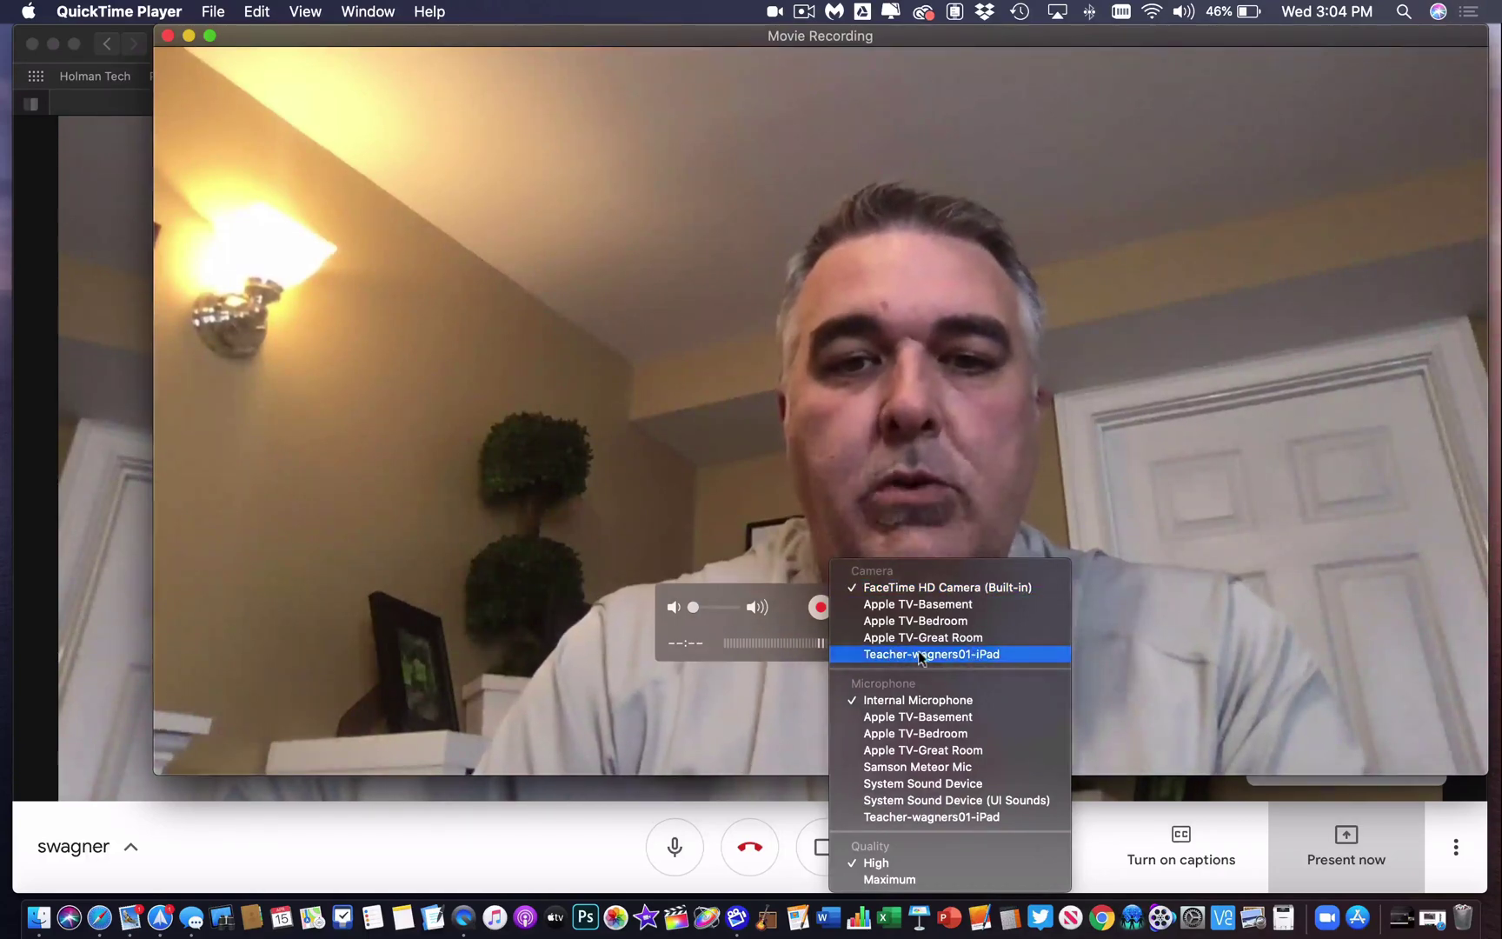
{"action": "left_click", "coordinate": [981, 658]}
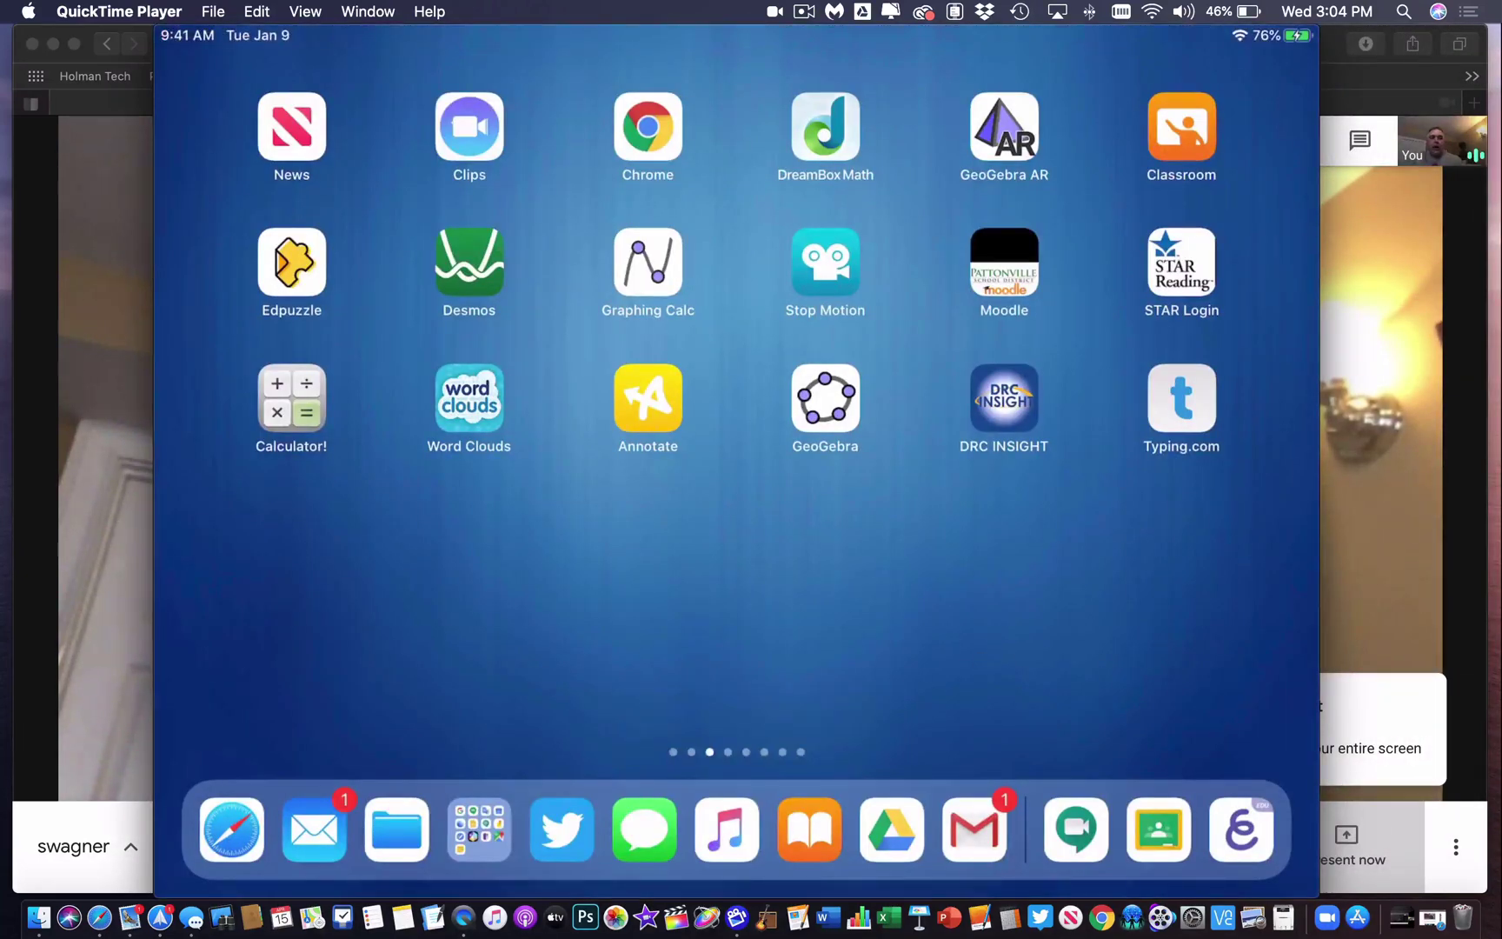
Move the iPad mirror window left and the Meet window right, then enlarge Meet to full size.
{"action": "left_click_drag", "start_coordinate": [972, 43], "coordinate": [581, 43]}
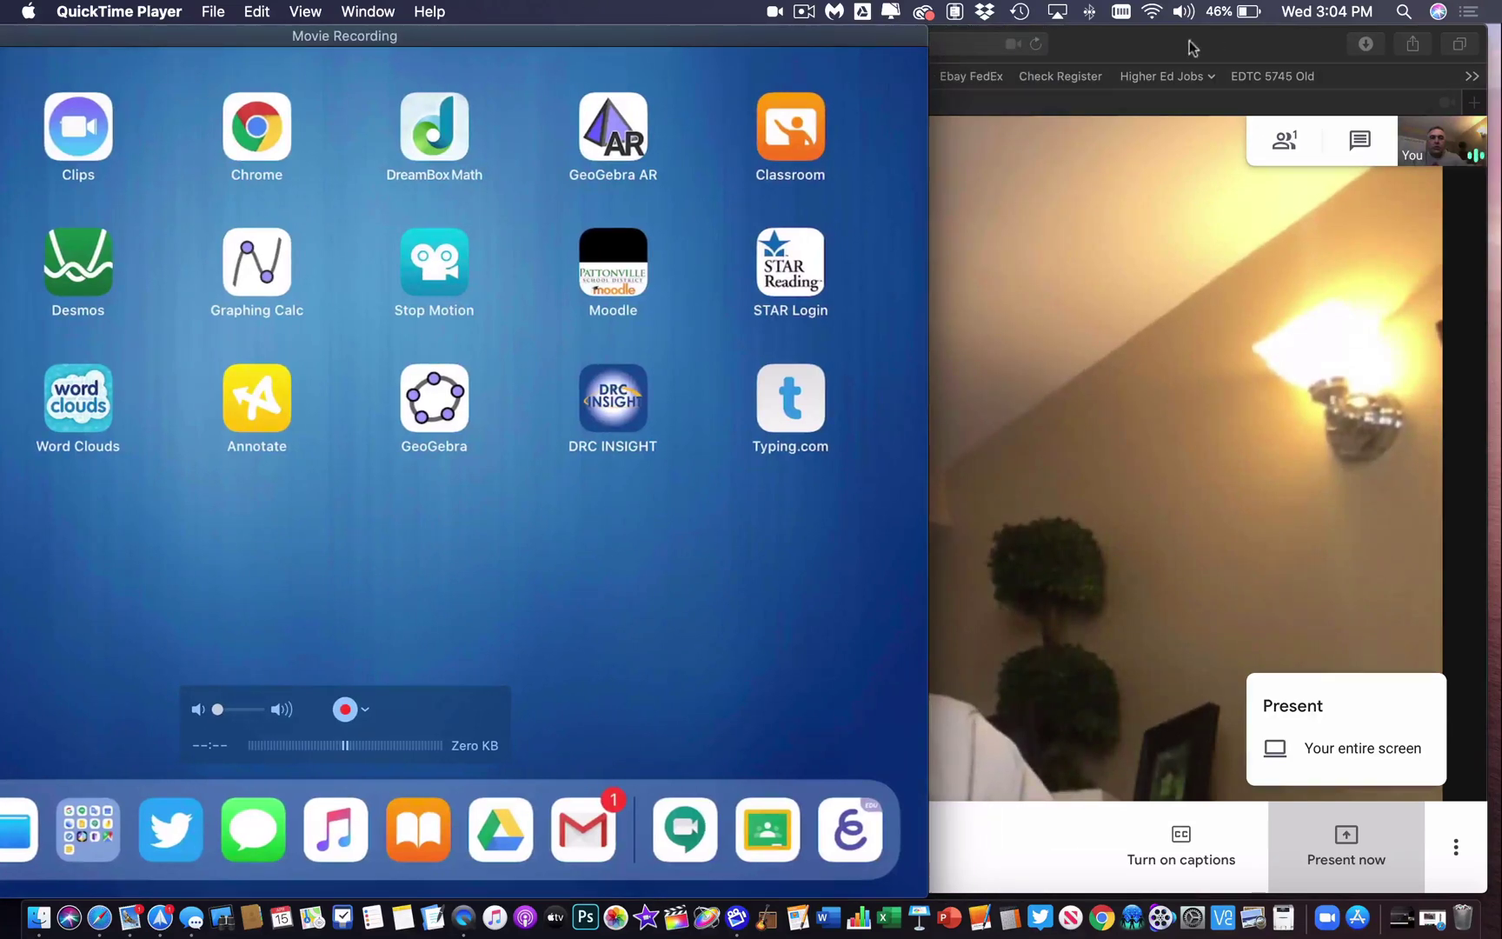
{"action": "left_click", "coordinate": [1495, 31]}
{"action": "left_click_drag", "start_coordinate": [562, 50], "coordinate": [1086, 9]}
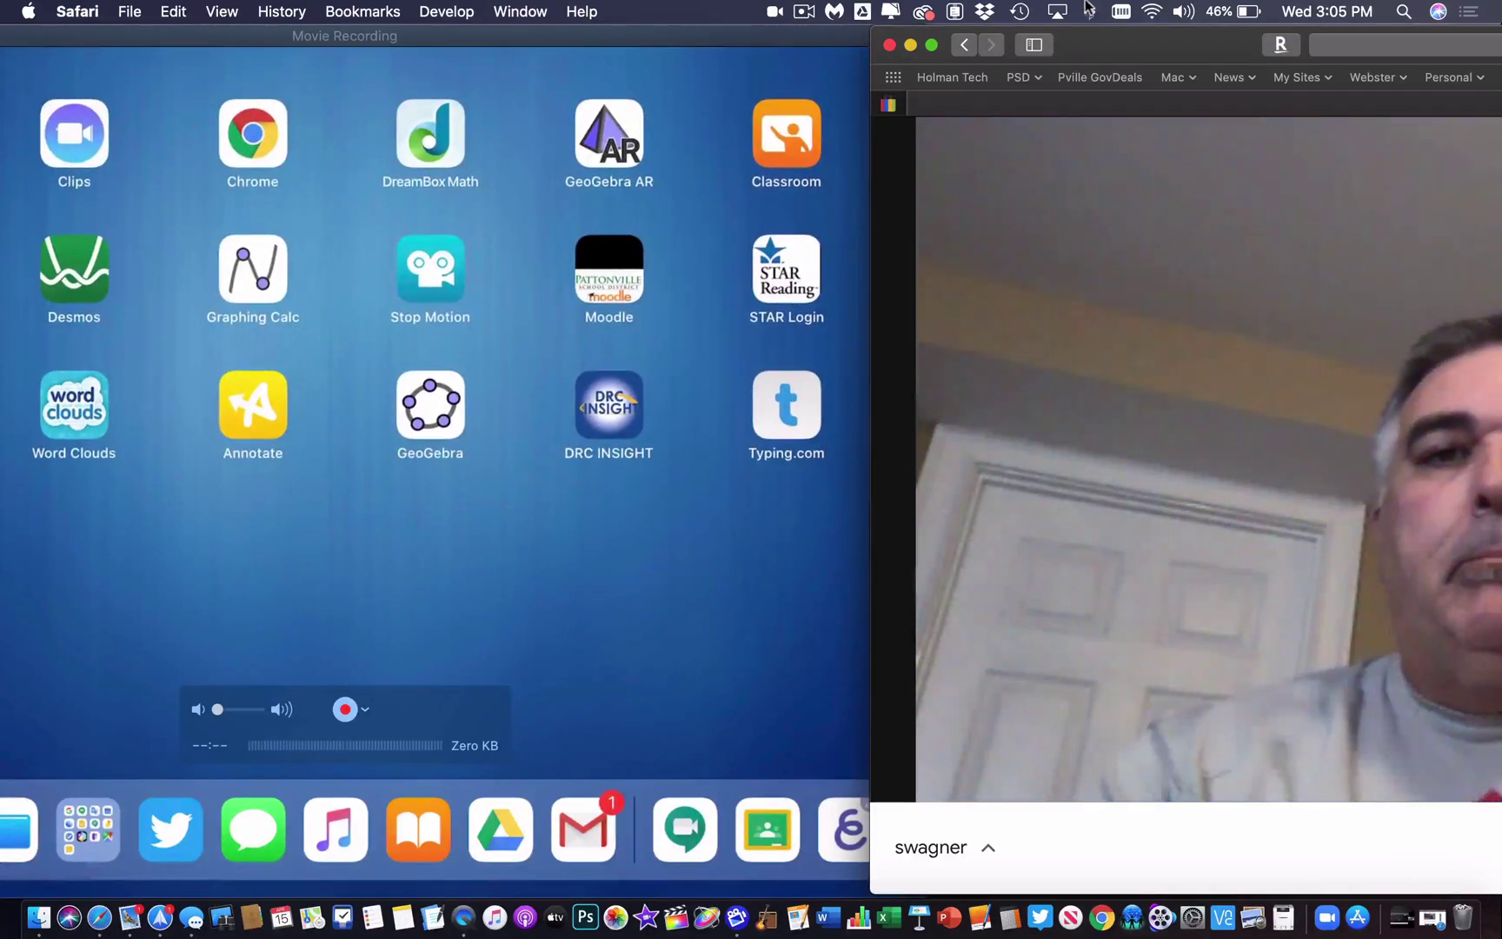
{"action": "double_click", "coordinate": [1165, 50]}
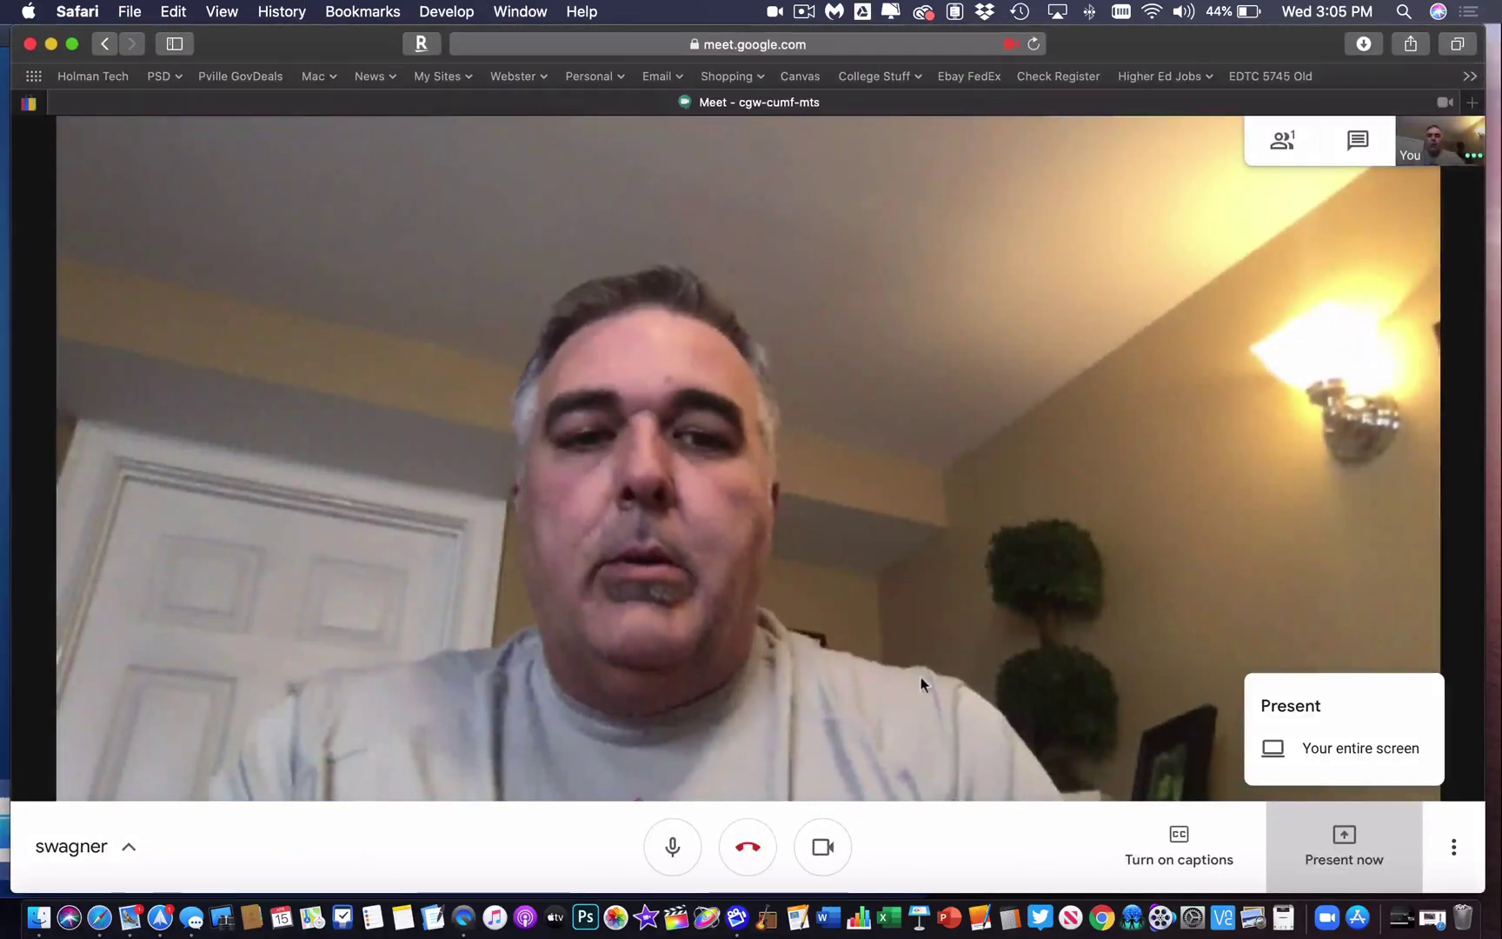
{"action": "left_click", "coordinate": [1343, 869]}
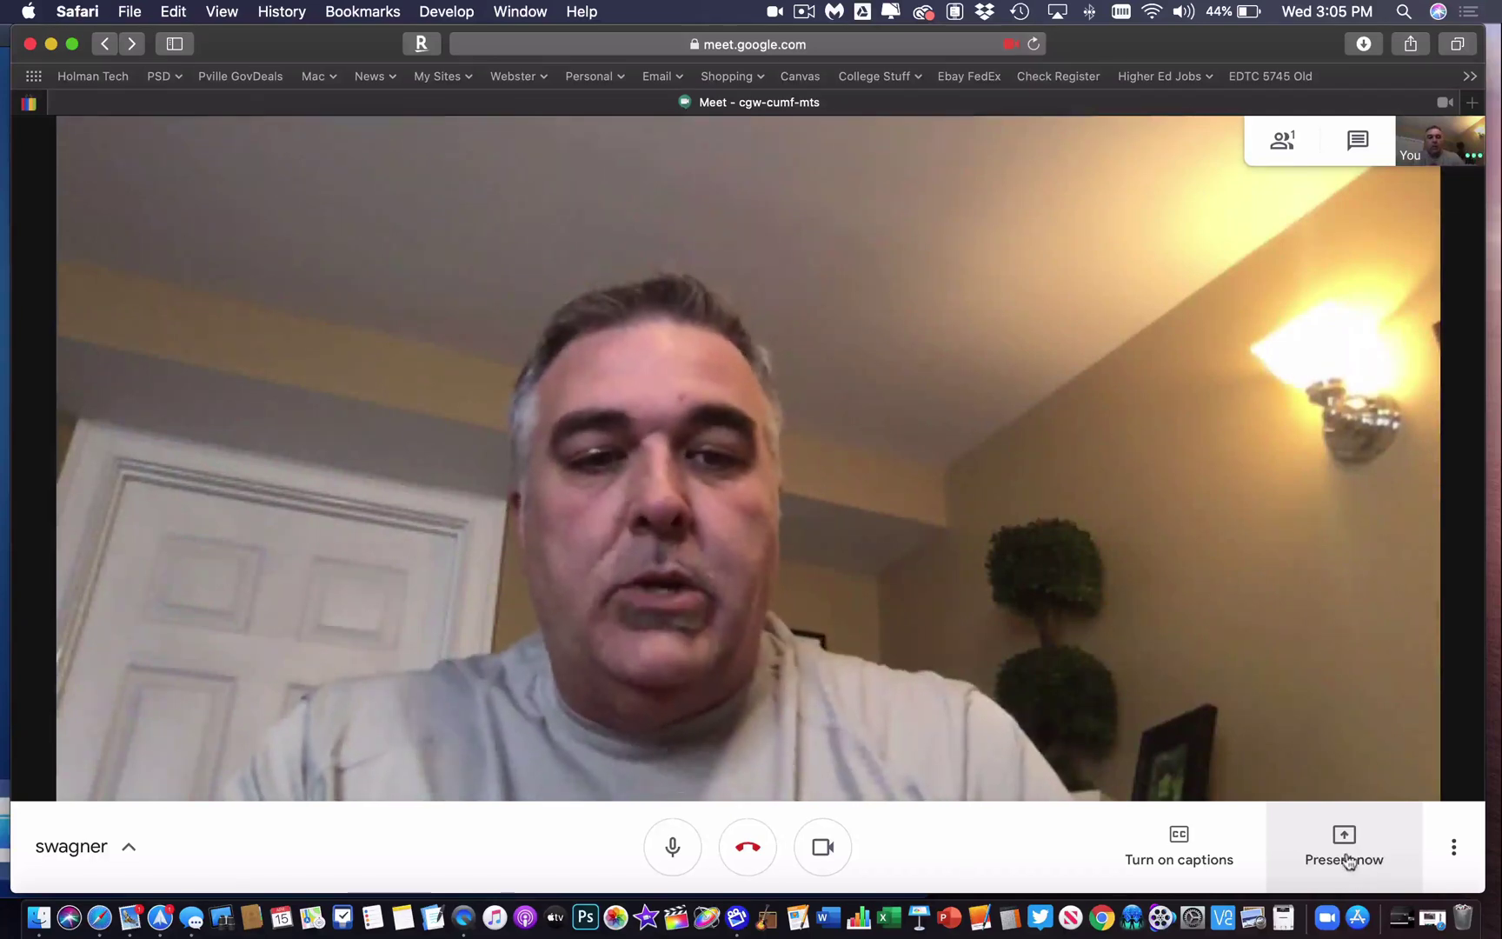
Choose Present now > Your entire screen and allow Safari's screen-sharing permission.
{"action": "left_click", "coordinate": [1347, 865]}
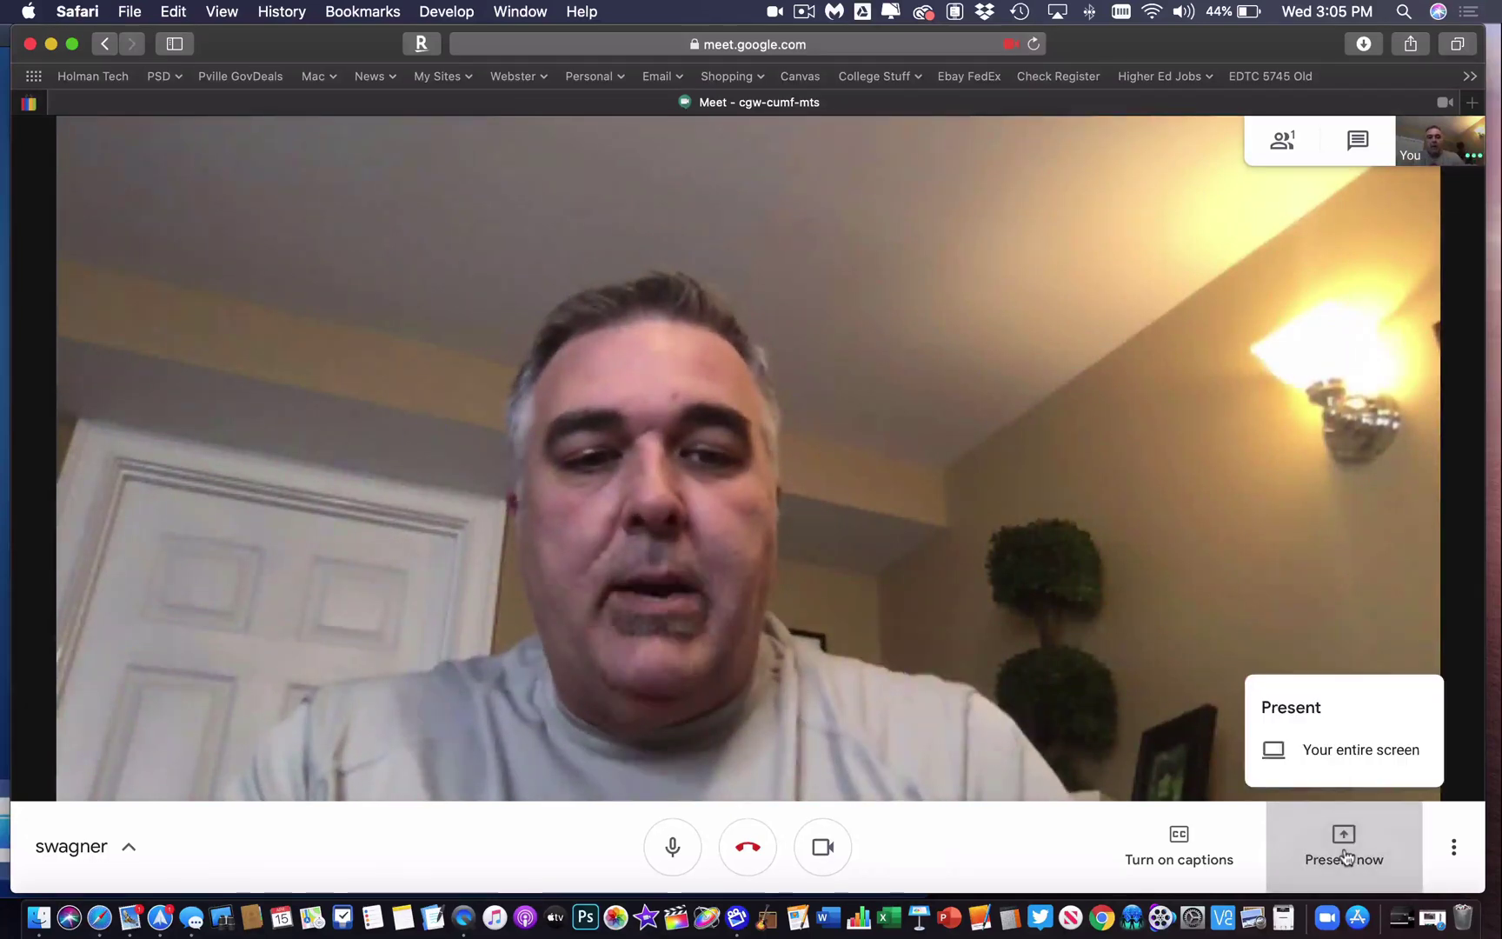
{"action": "left_click", "coordinate": [1356, 755]}
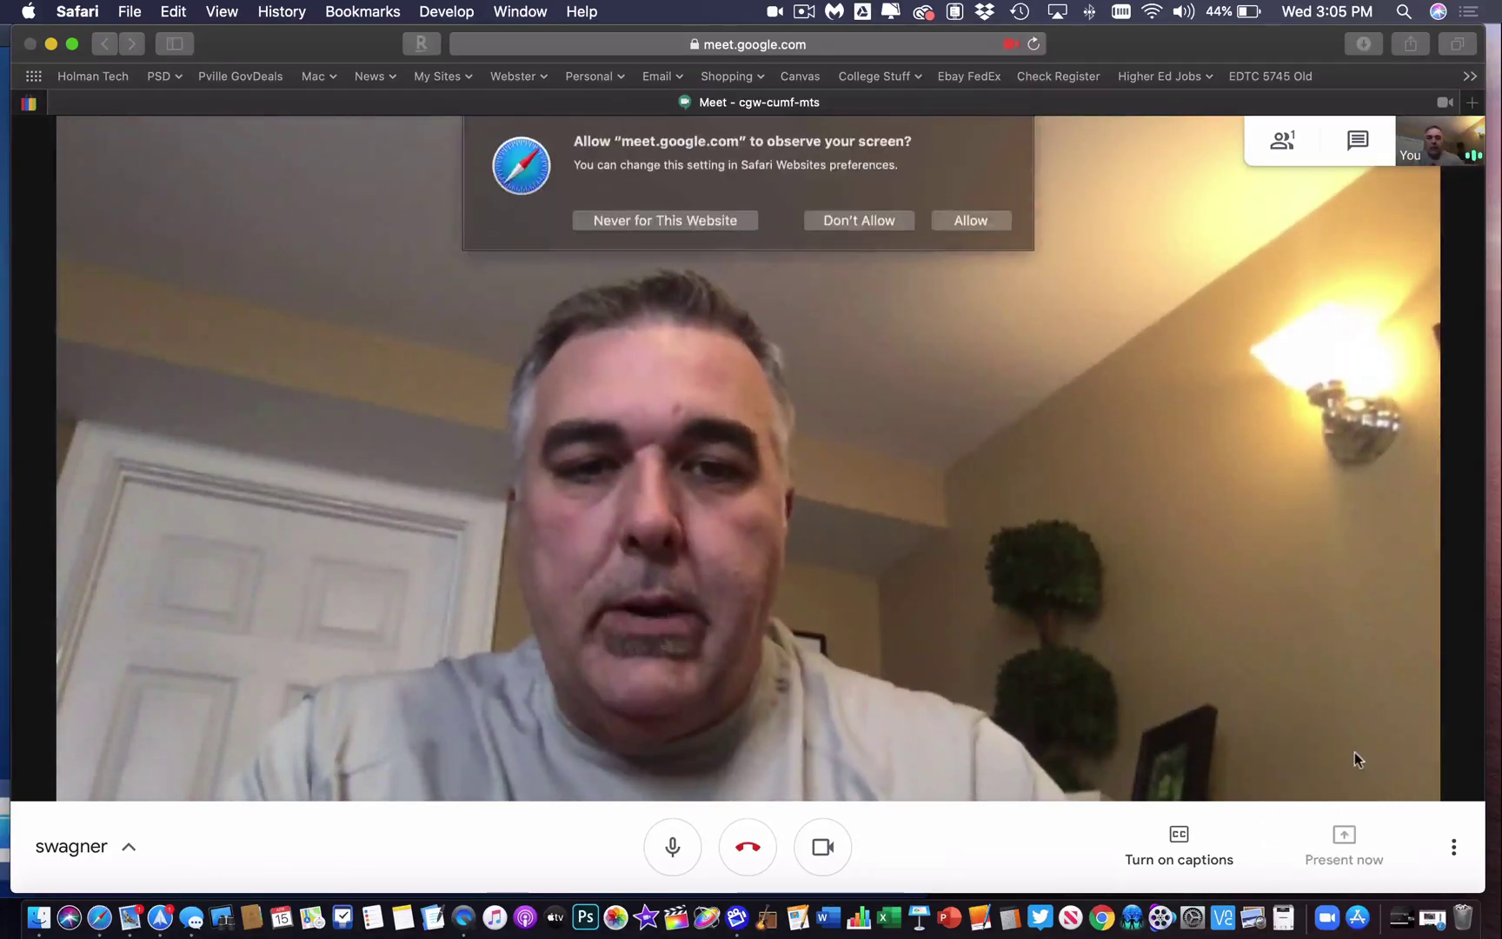
{"action": "left_click", "coordinate": [994, 219]}
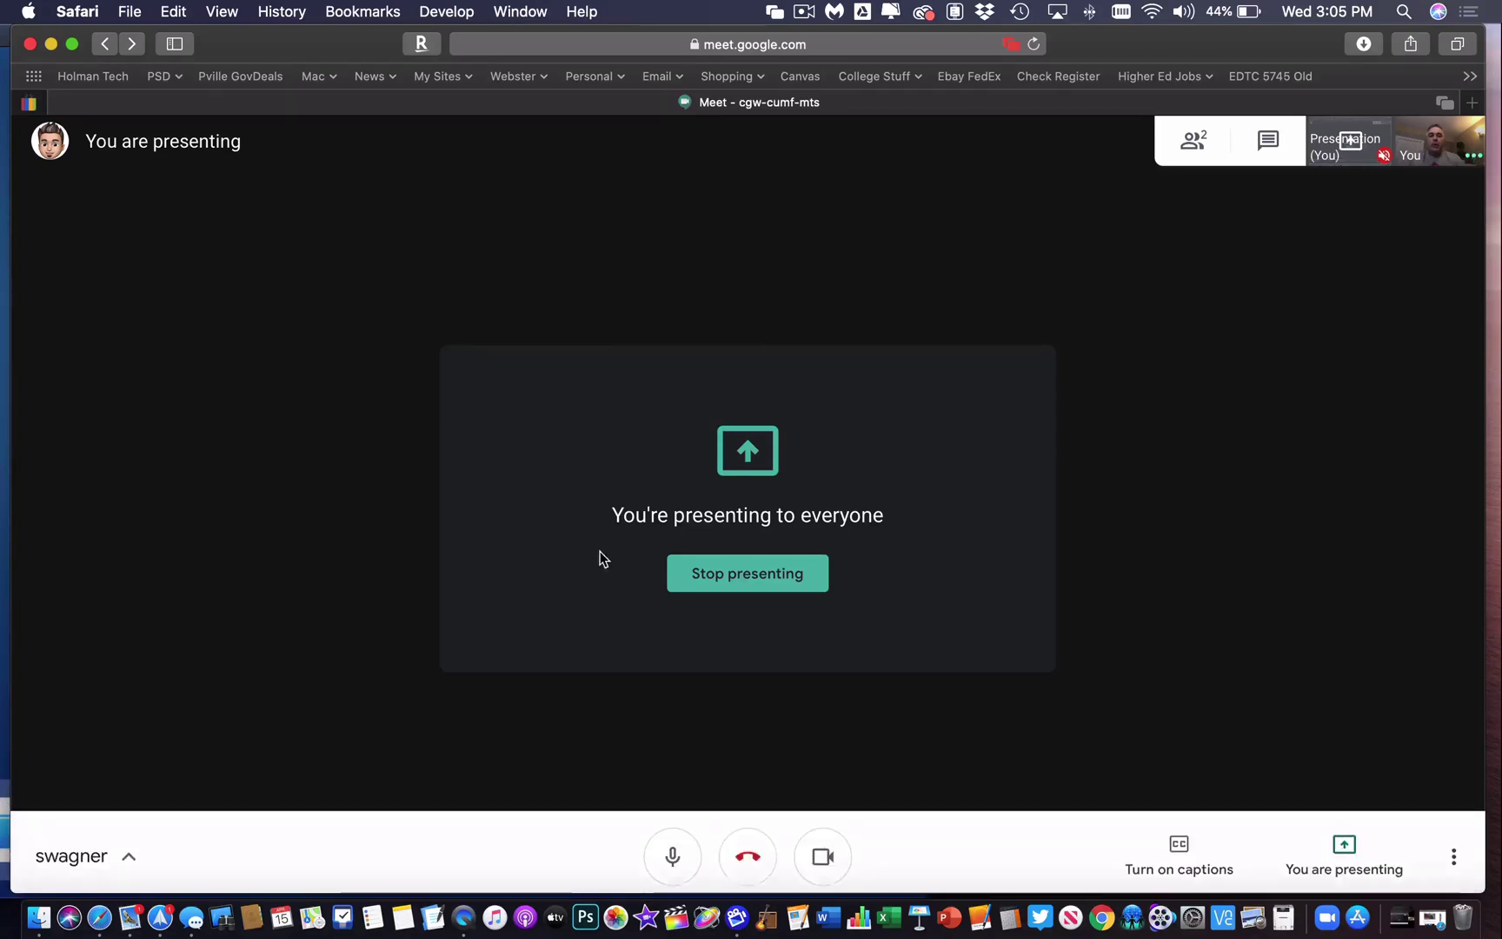
Bring the QuickTime iPad mirror to the front and drag it to the screen centre.
{"action": "left_click", "coordinate": [463, 917]}
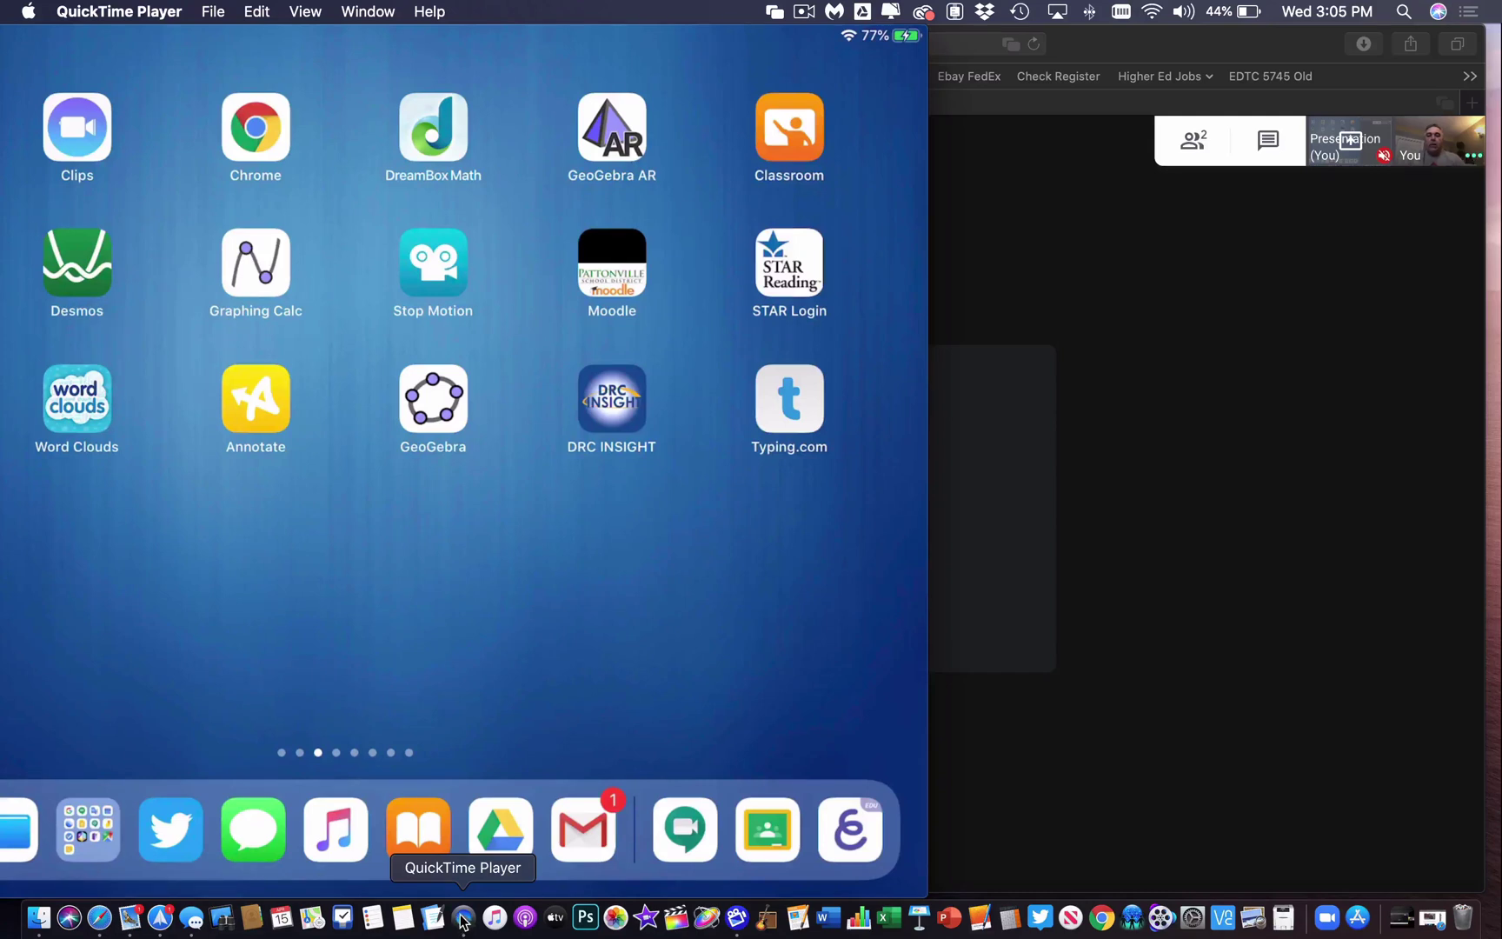
{"action": "mouse_move", "coordinate": [492, 139]}
{"action": "left_click_drag", "start_coordinate": [407, 38], "coordinate": [816, 37]}
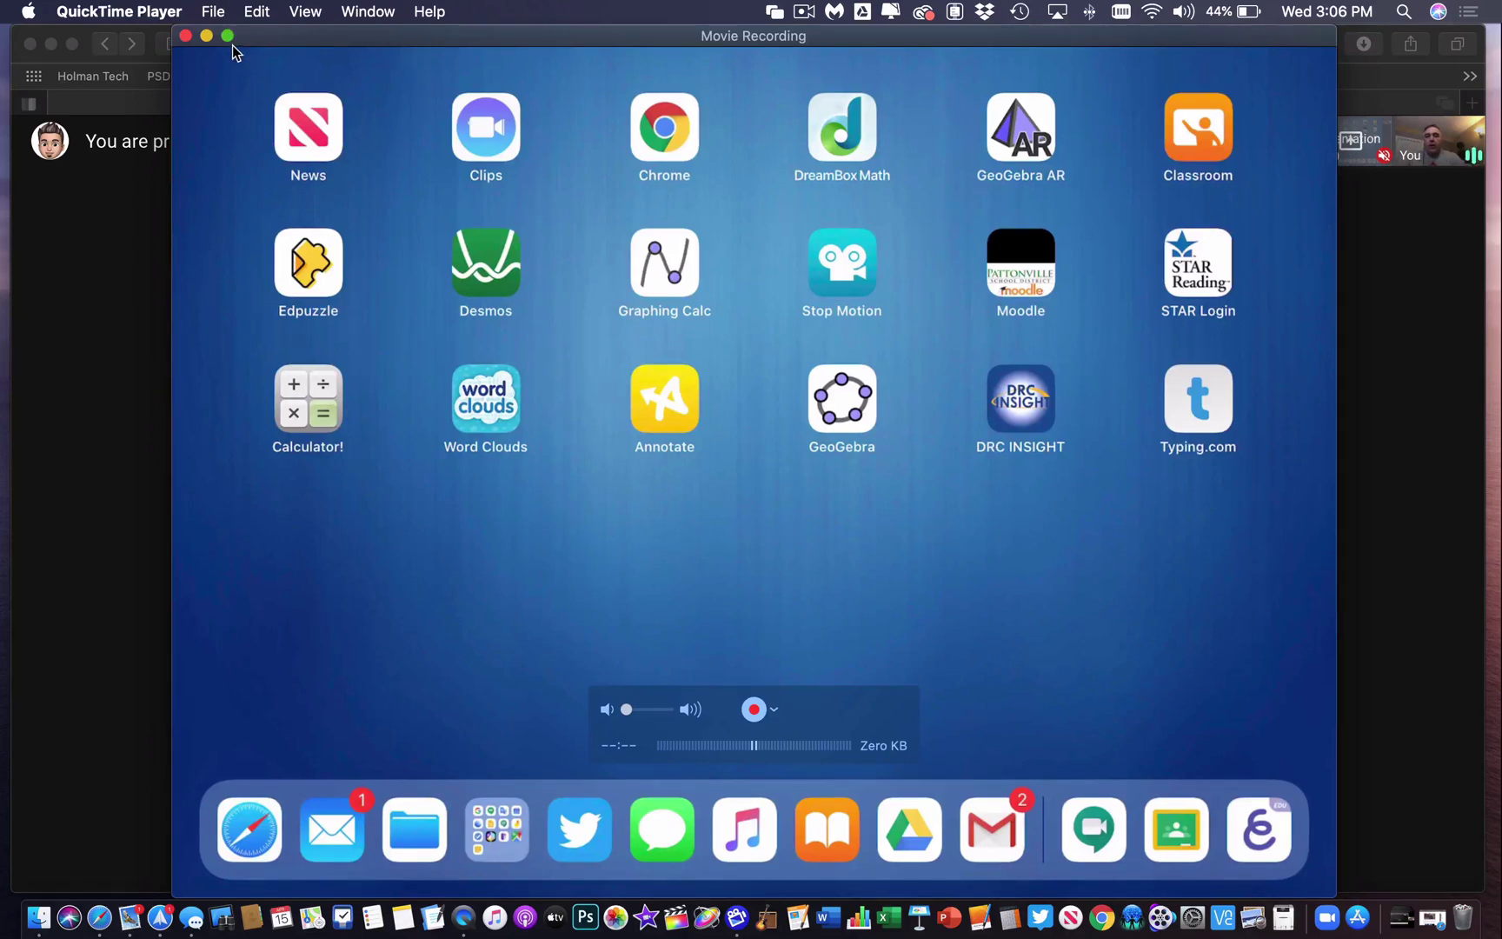
Start Record meeting from Meet's more options, accept the consent notice, and return to the iPad mirror.
{"action": "left_click", "coordinate": [1380, 636]}
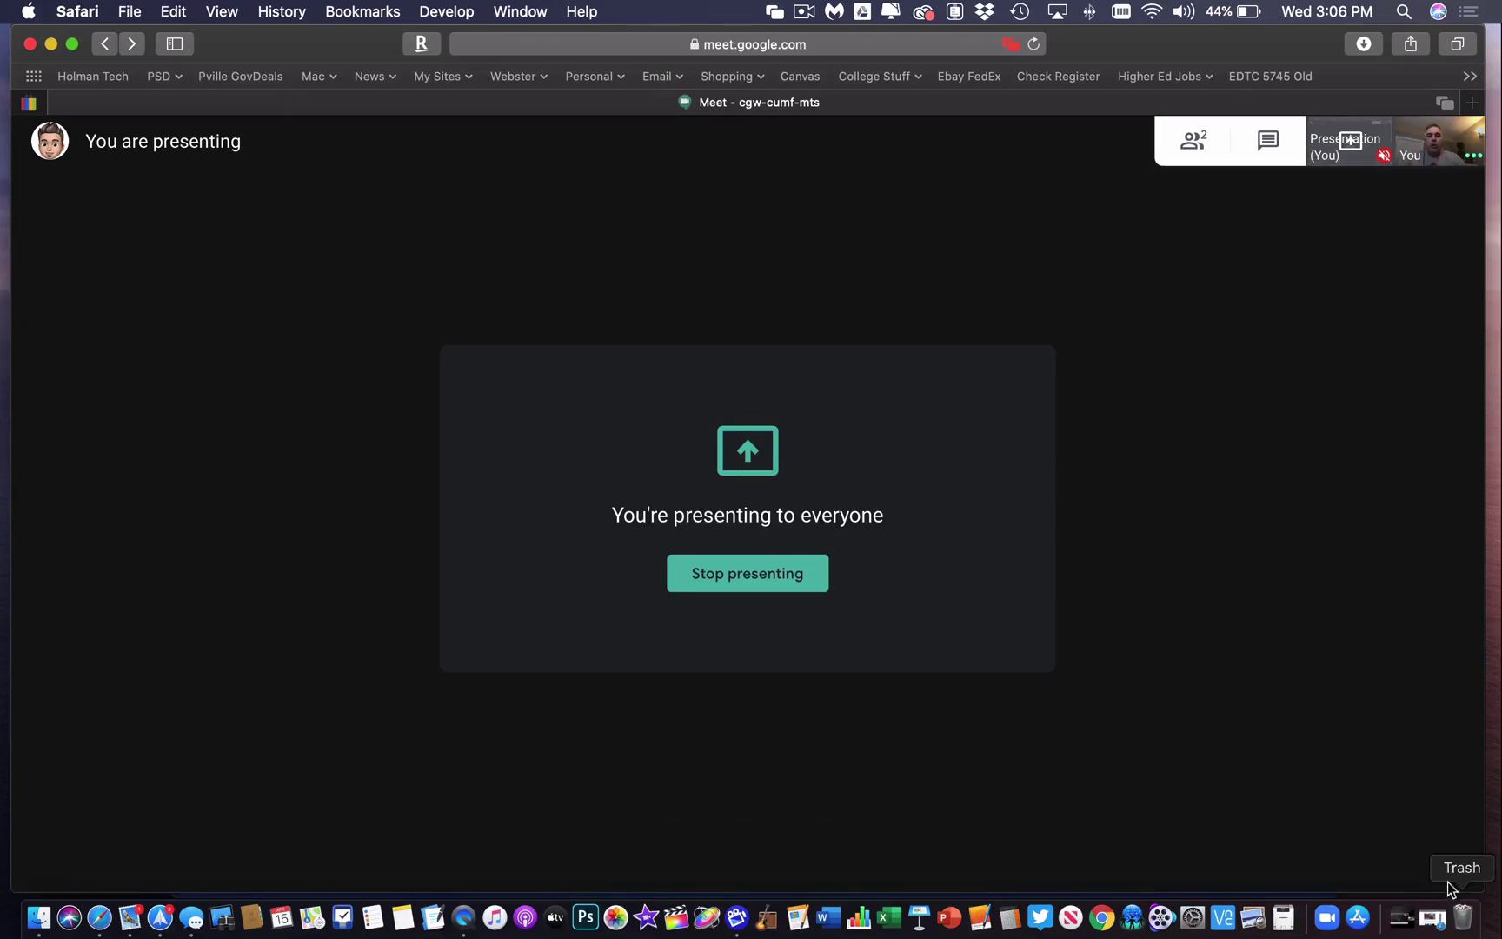
{"action": "left_click", "coordinate": [1453, 846]}
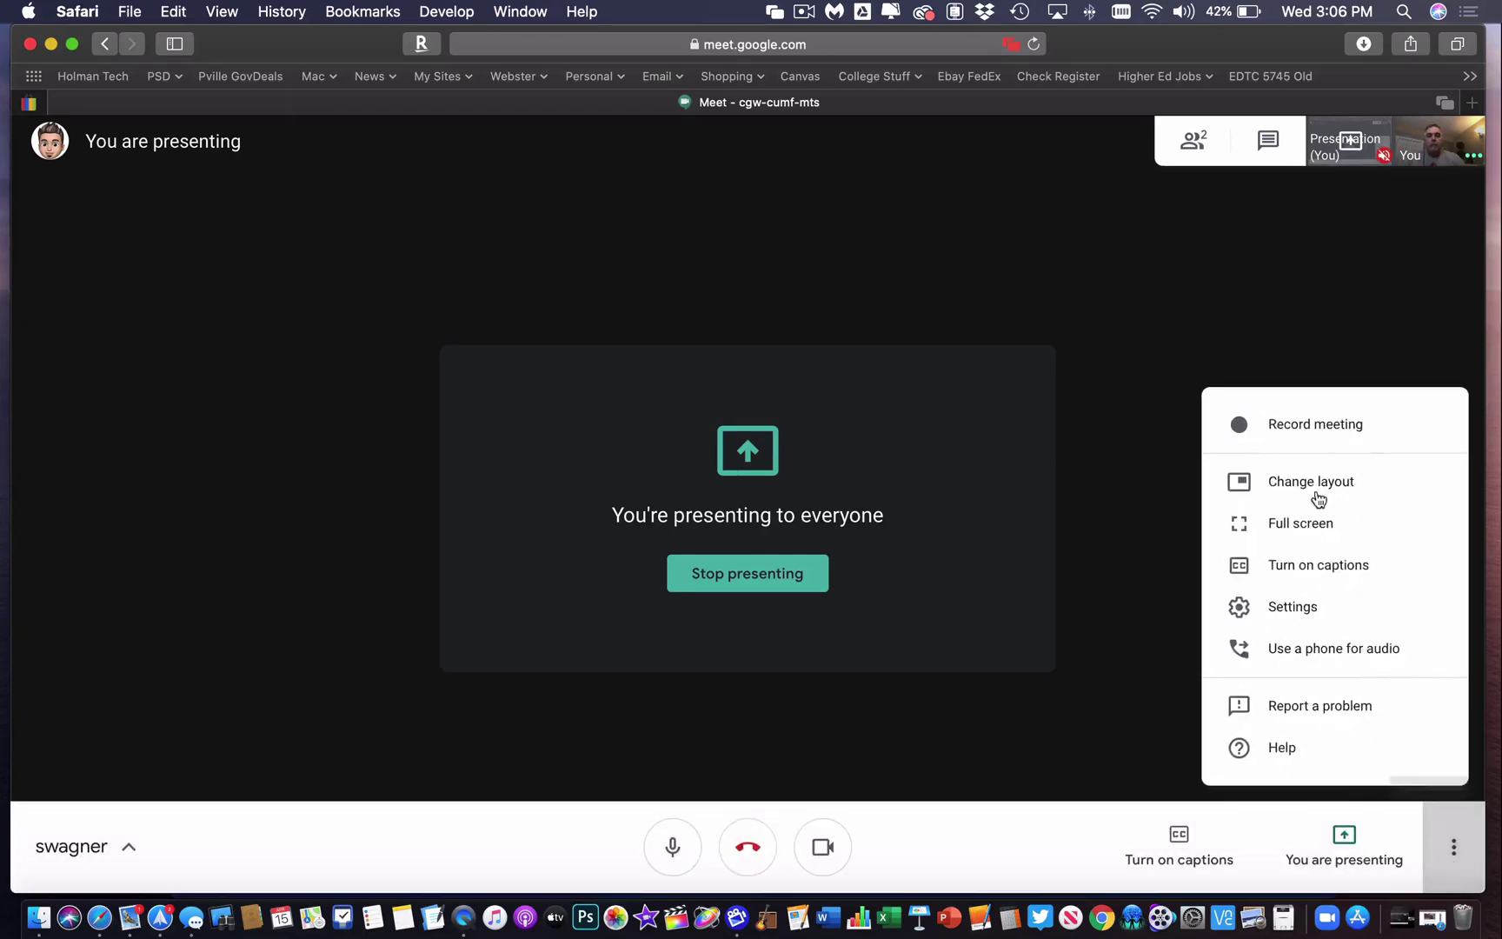
{"action": "left_click", "coordinate": [1331, 428]}
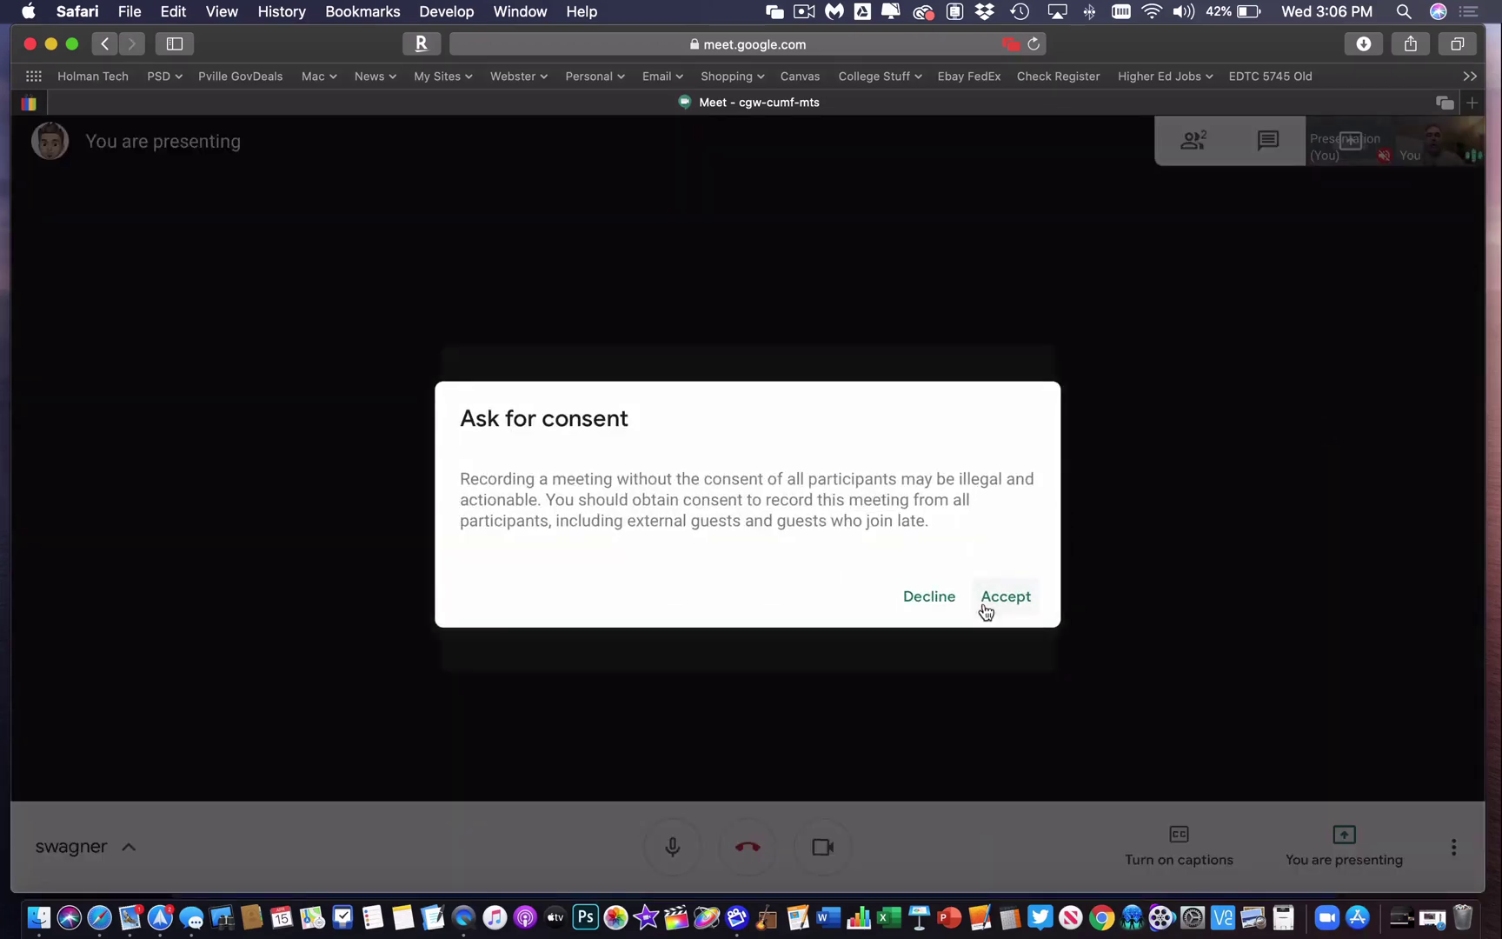
{"action": "left_click", "coordinate": [1014, 598]}
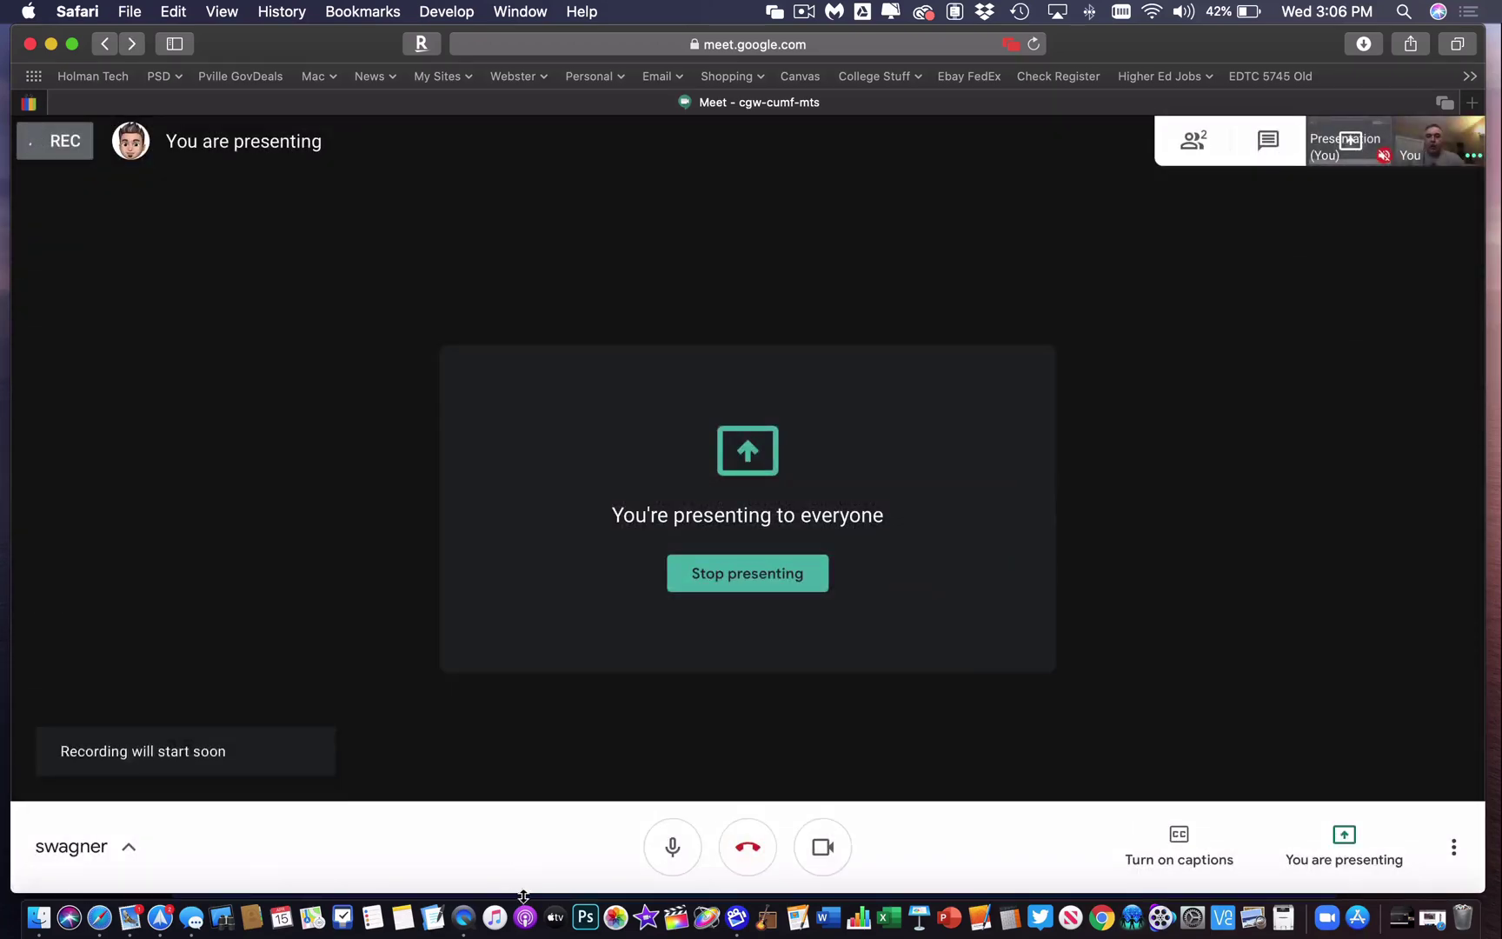
{"action": "left_click", "coordinate": [465, 918]}
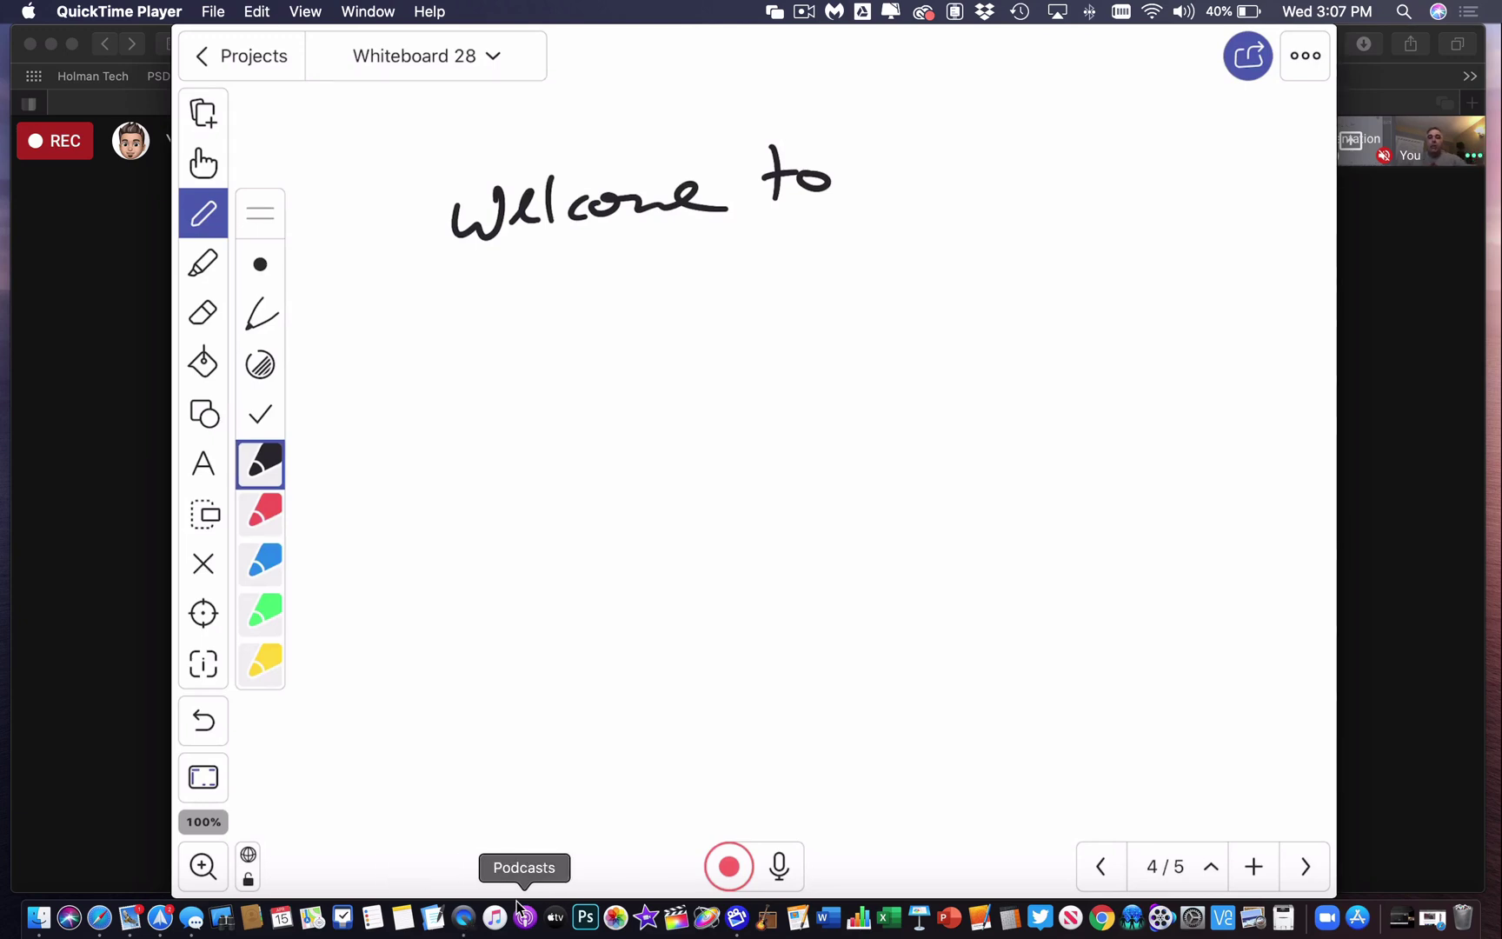
Leave the 'Welcome to' whiteboard mirror and return to the Meet call with Cmd-Tab.
{"action": "key", "text": "alt+super+n"}
{"action": "key", "text": "super+Tab"}
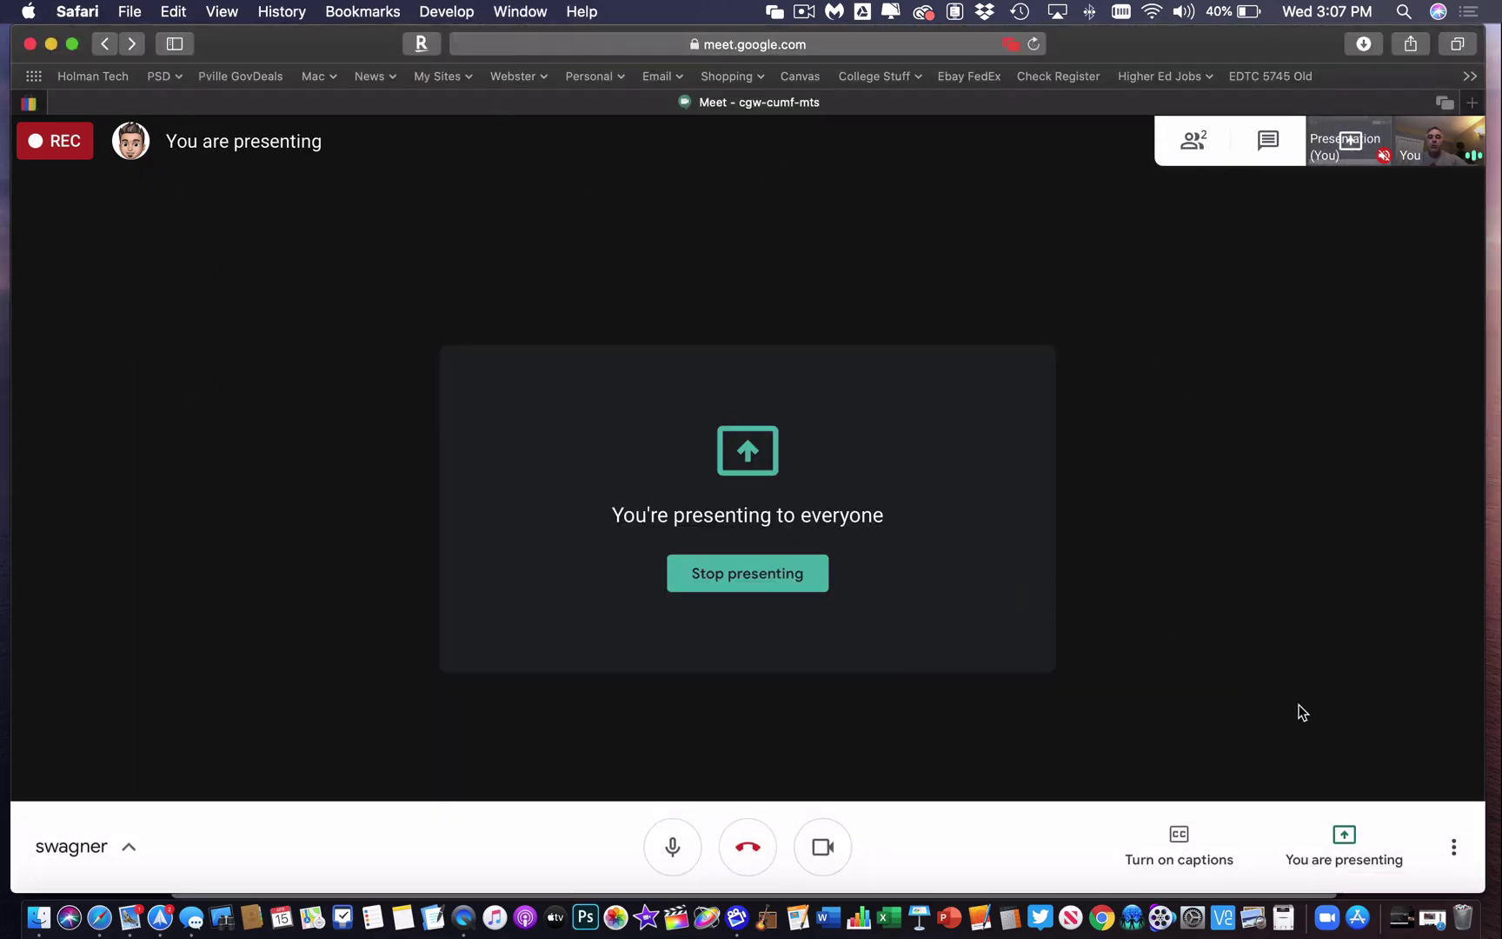
Stop presenting, then re-share Your entire screen and allow Safari's screen-sharing prompt.
{"action": "left_click", "coordinate": [1357, 852]}
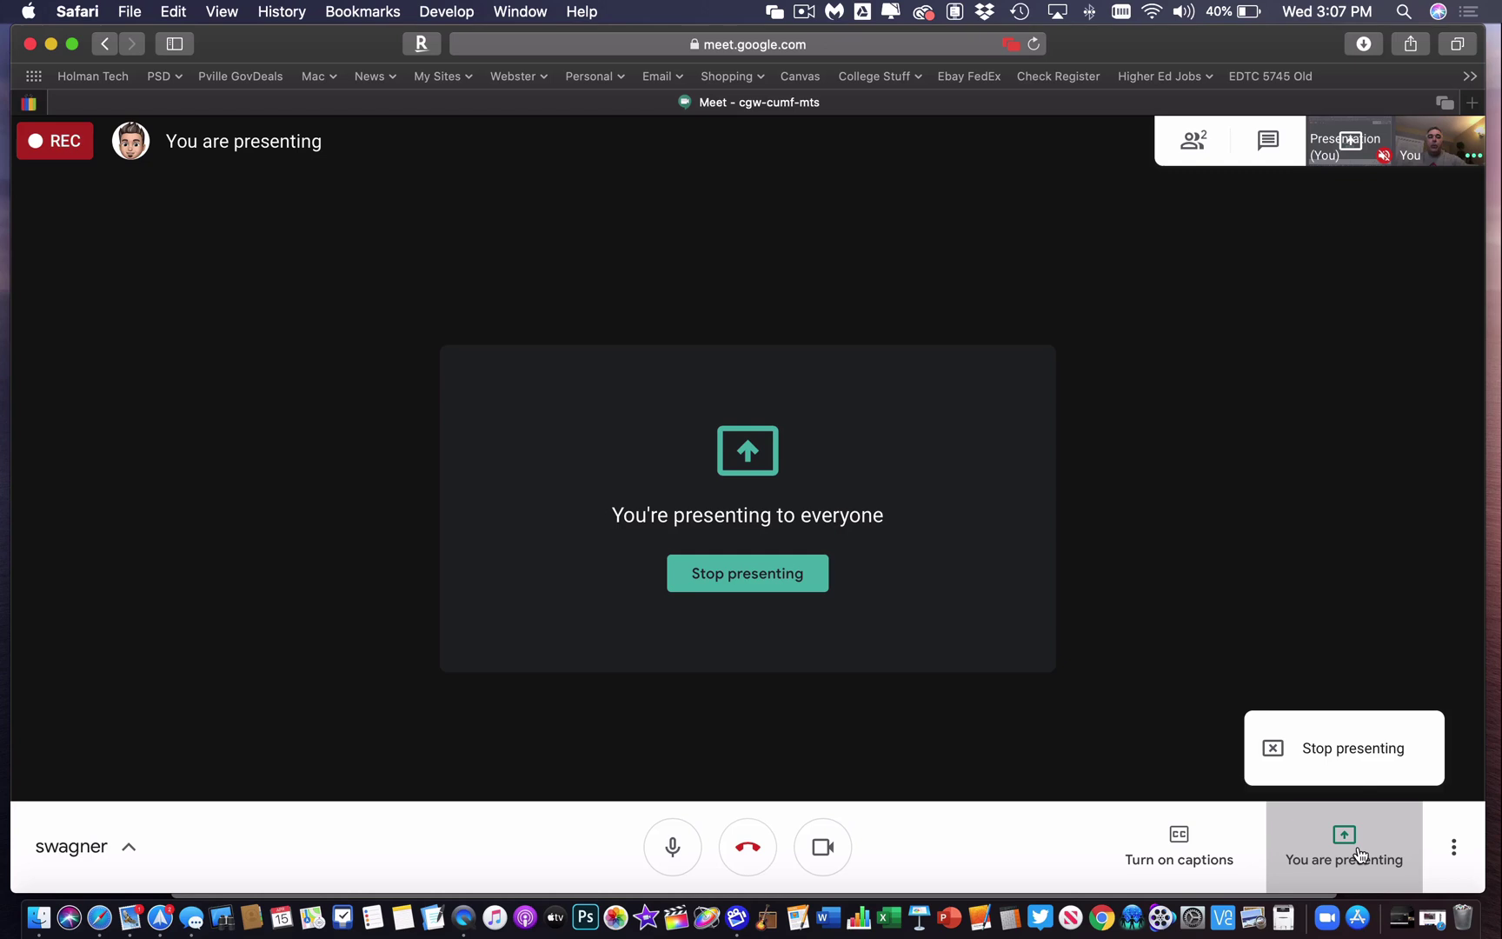
{"action": "left_click", "coordinate": [1343, 748]}
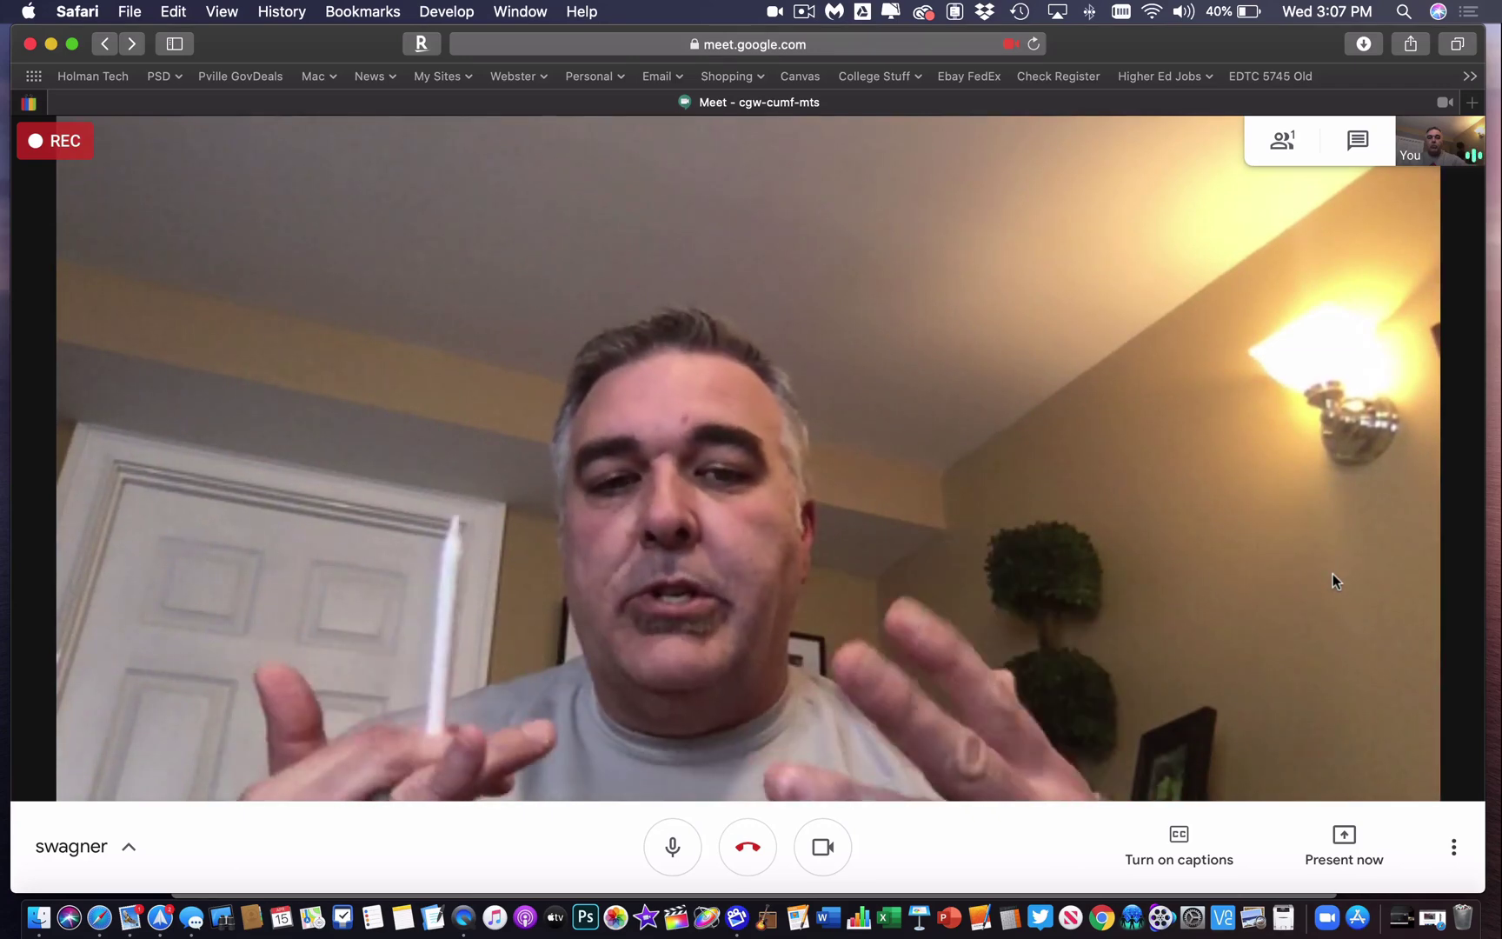
{"action": "left_click", "coordinate": [1353, 836]}
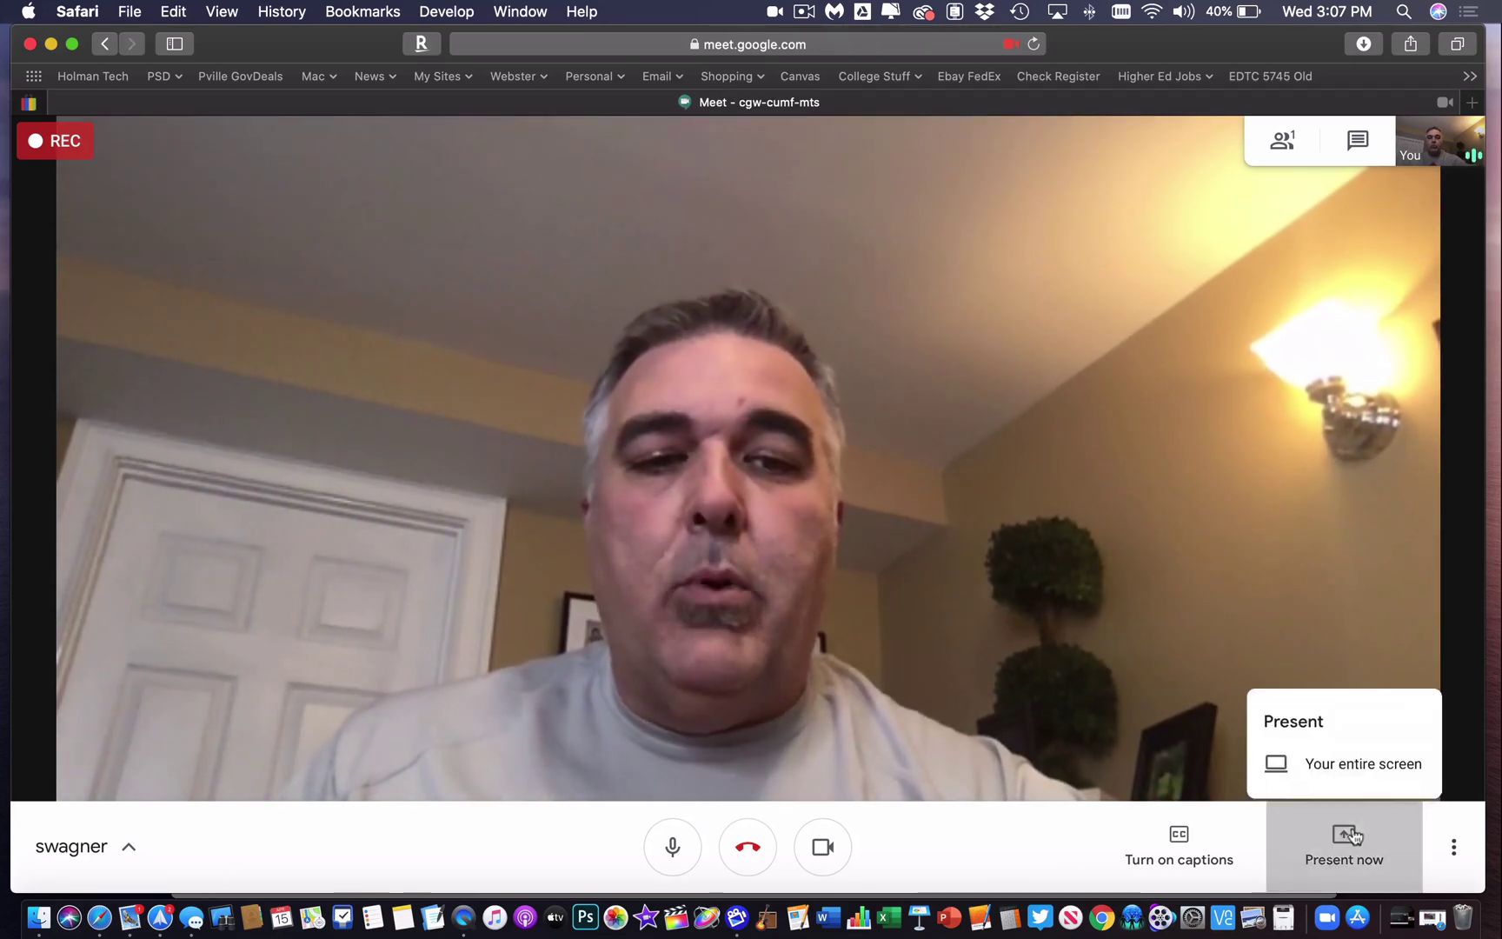
{"action": "left_click", "coordinate": [1356, 758]}
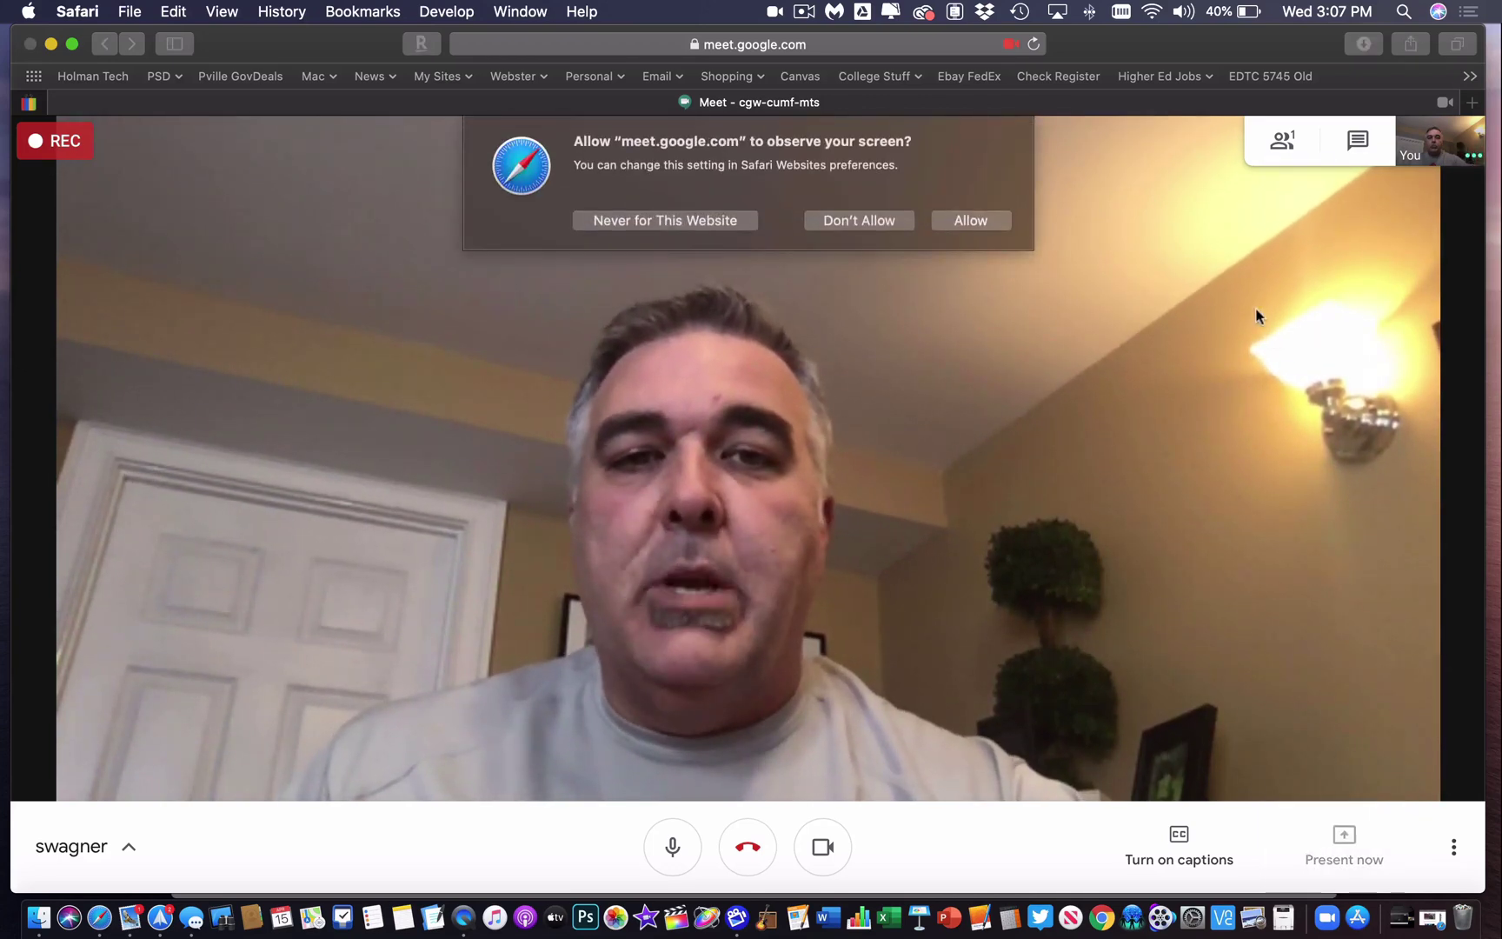
{"action": "left_click", "coordinate": [974, 221]}
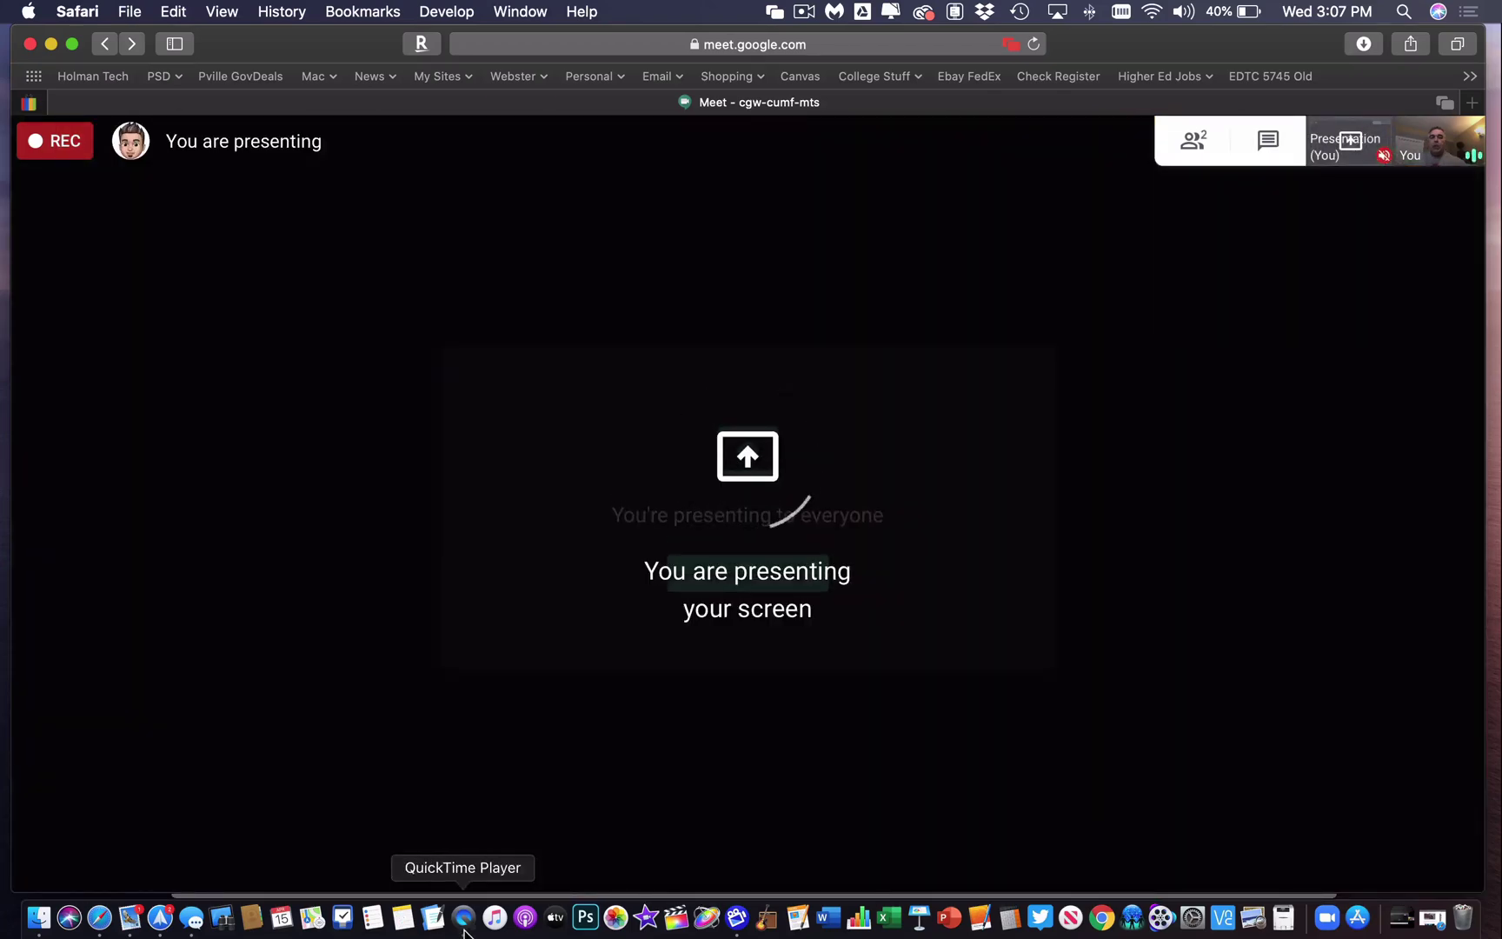
View the 'Welcome to EXPLAIN EDU!' whiteboard in QuickTime, then return to the Meet window.
{"action": "left_click", "coordinate": [464, 923]}
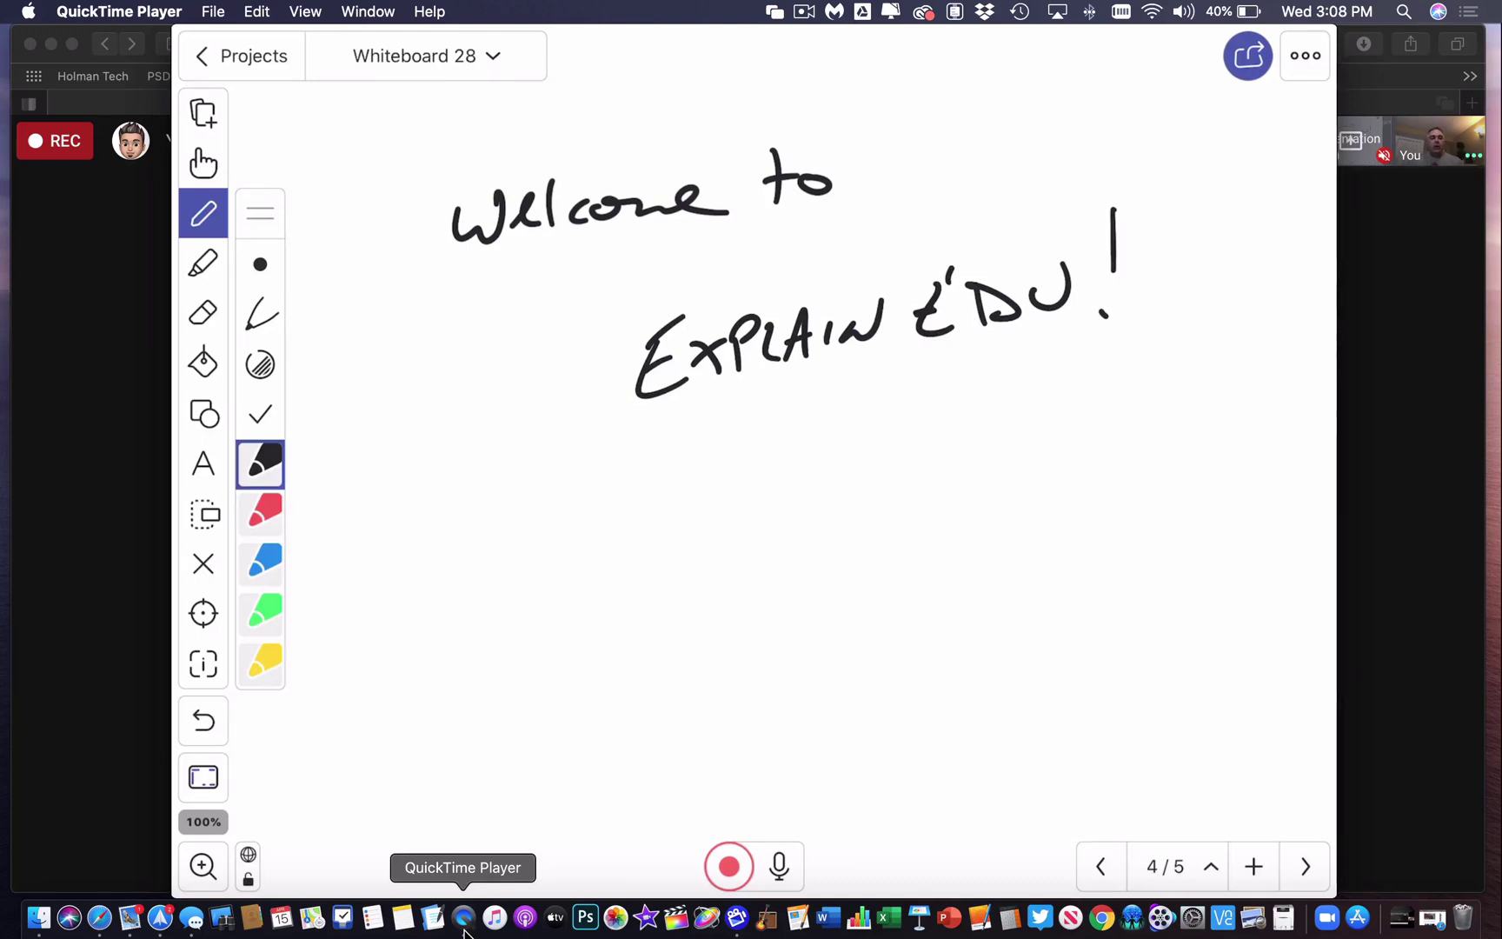
{"action": "left_click", "coordinate": [1380, 611]}
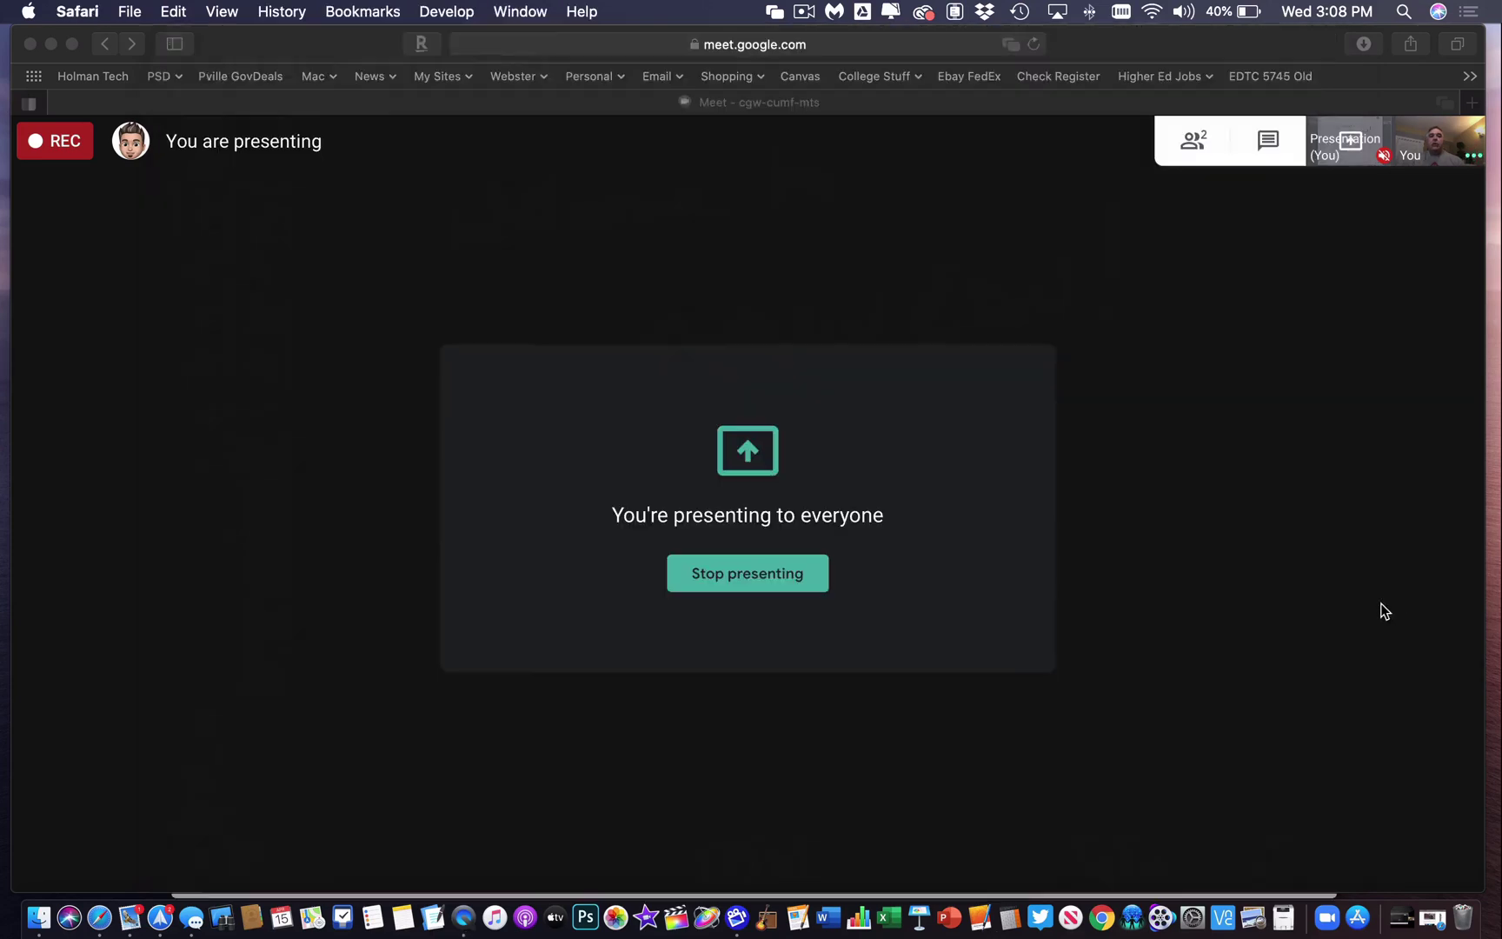